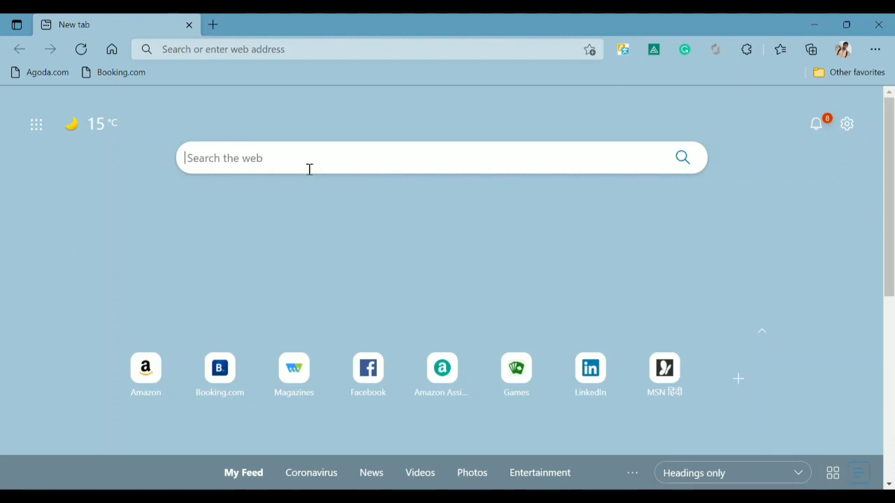
- Run a web search for 'jceceb' from the Edge address bar
type("j")
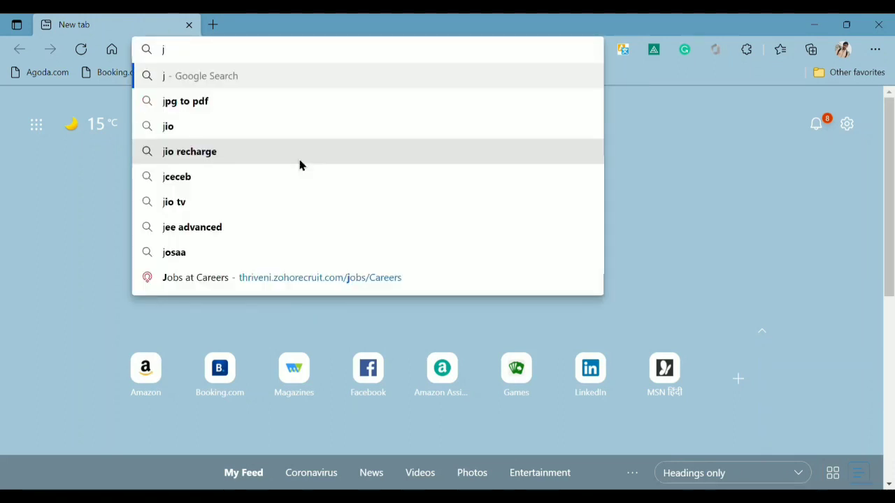
type("cece")
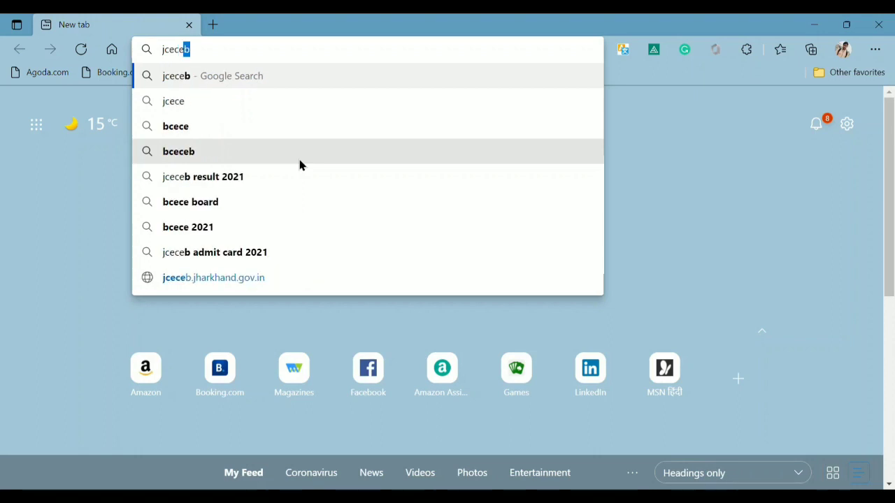
type("b")
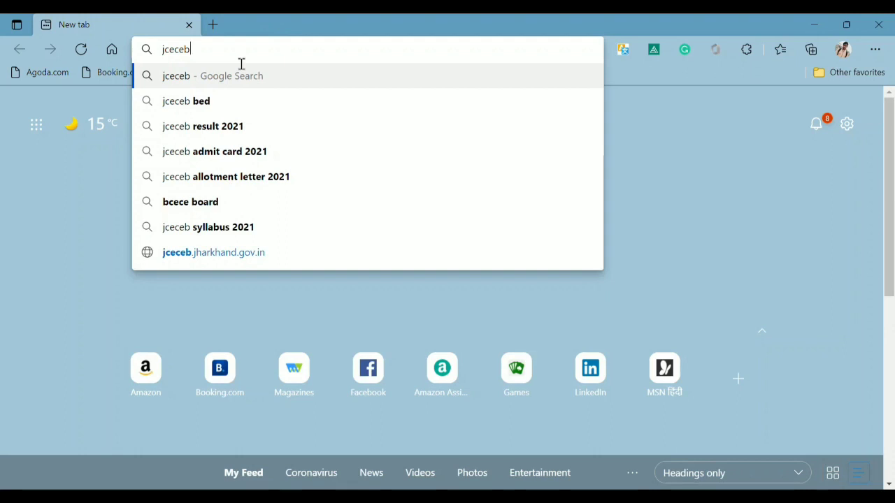
key("Return")
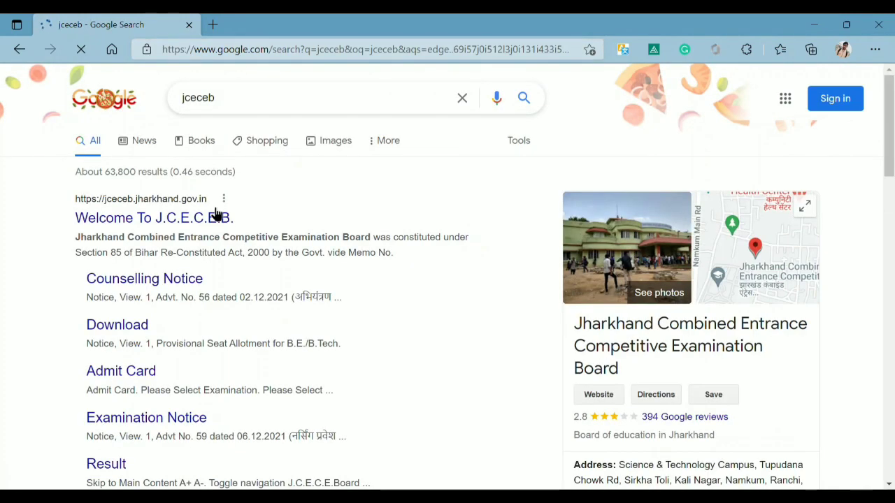
- Open the official JCECEB website, then its 'All Online Counselling - JCECEB 2021' page in a new tab
left_click(156, 219)
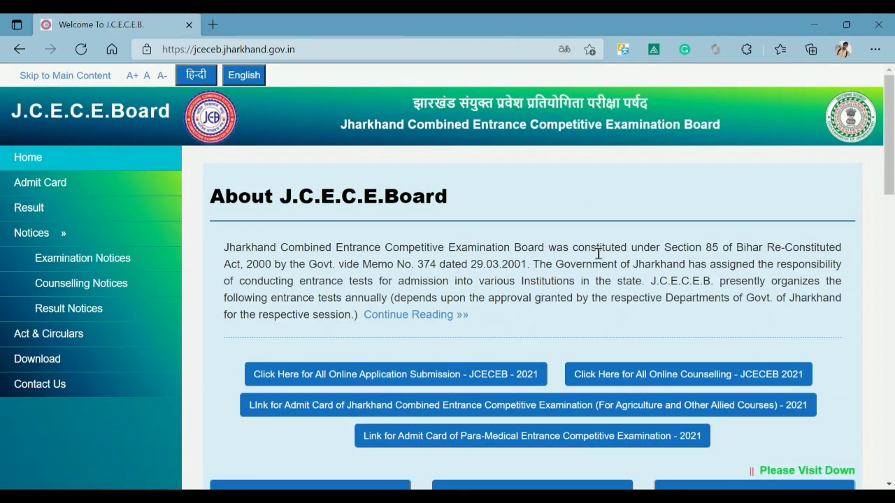
scroll(597, 253, "down", 1)
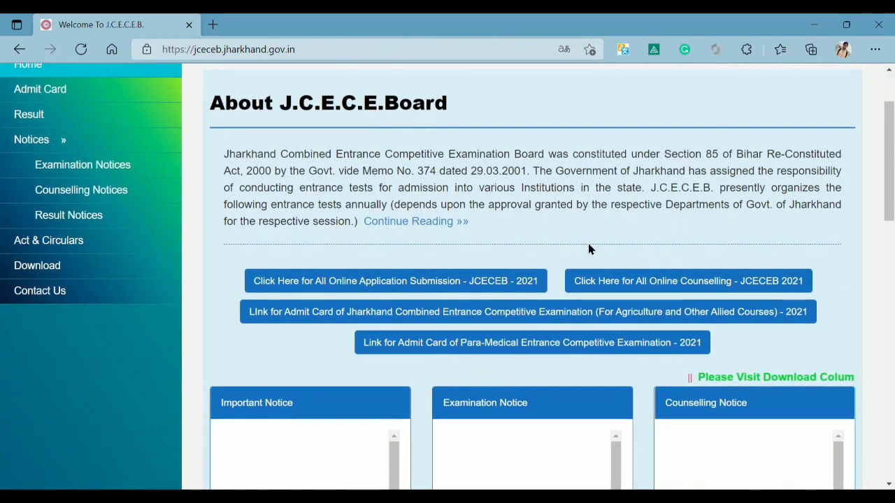
scroll(589, 246, "down", 1)
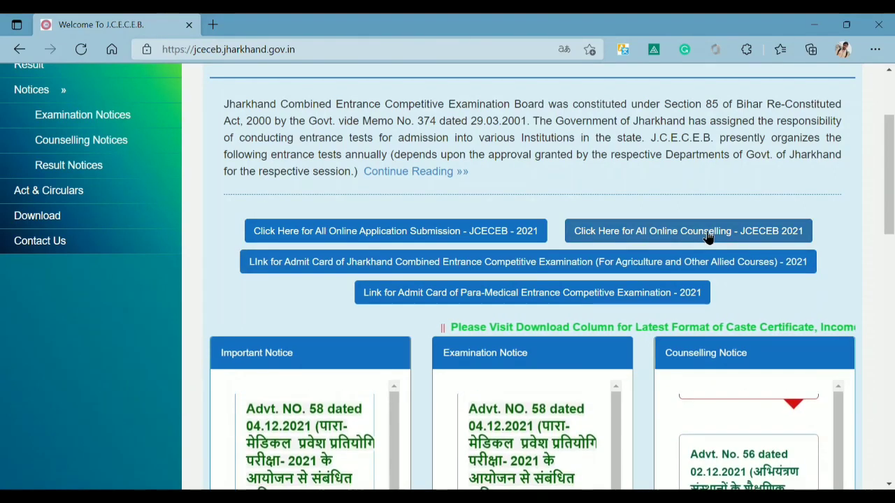
left_click(672, 236)
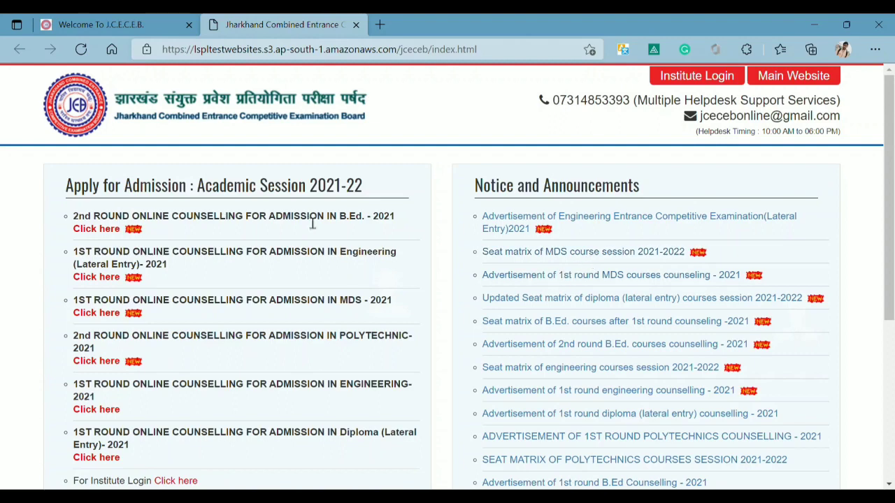
- Open the 1st round Engineering (Lateral Entry) 2021 counselling portal and scroll through its Quick Tips
scroll(288, 211, "down", 1)
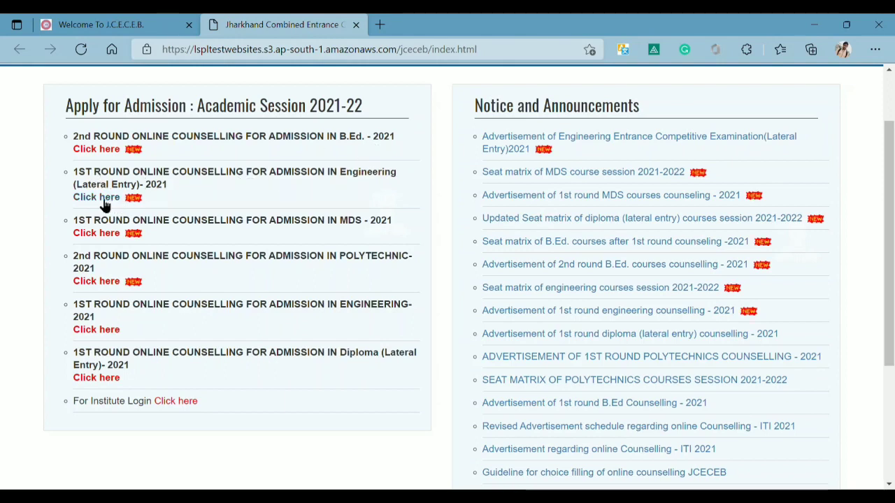
left_click(102, 204)
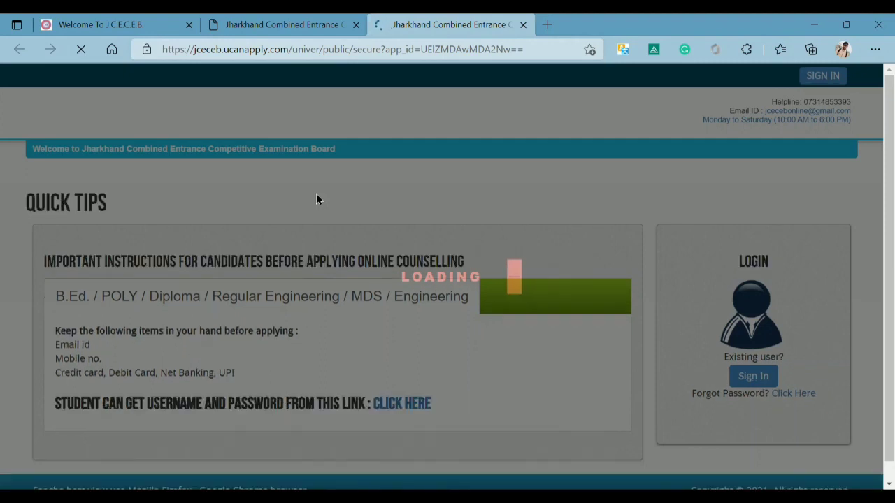
scroll(316, 200, "down", 1)
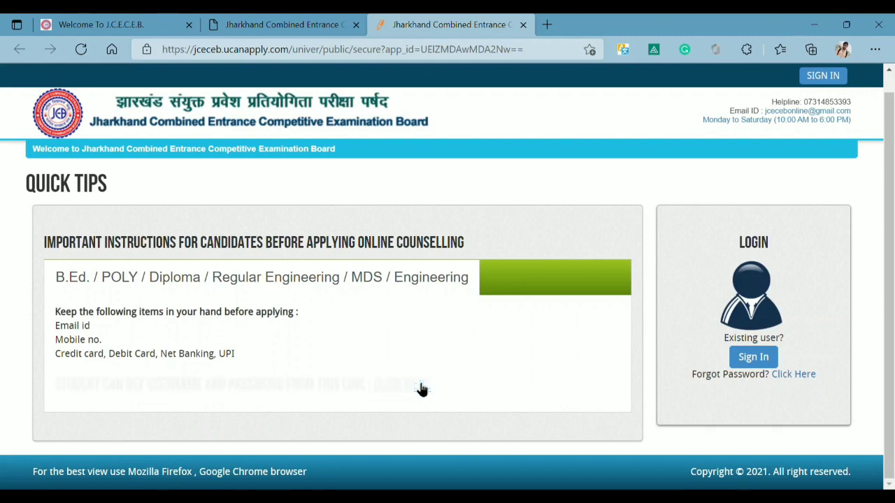
- Sign in with the saved Login ID and the account password, with Remember me ticked
left_click(759, 360)
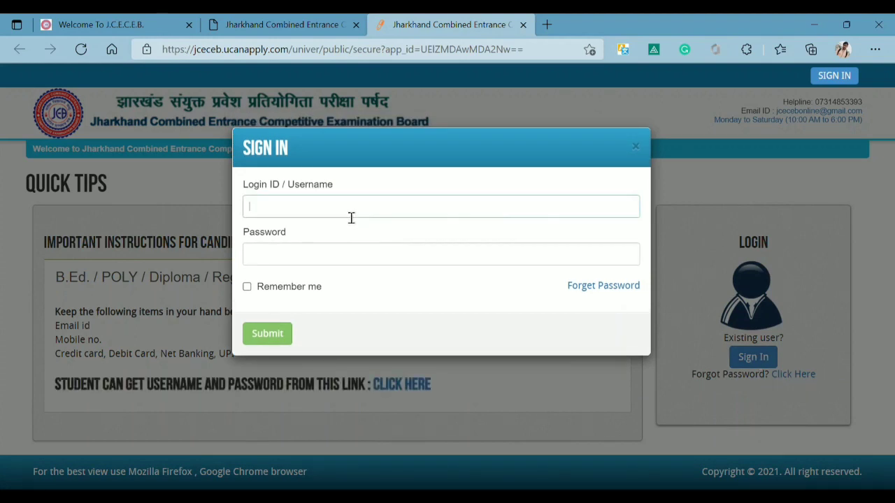
left_click(319, 251)
left_click(360, 262)
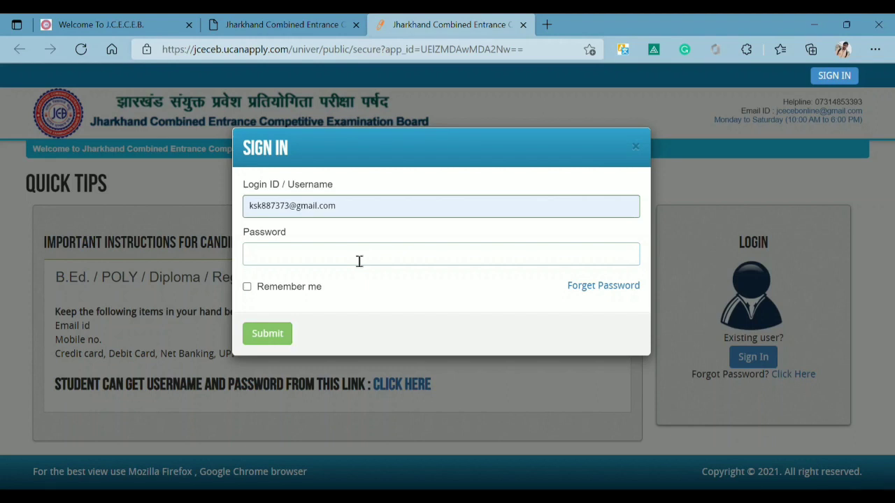
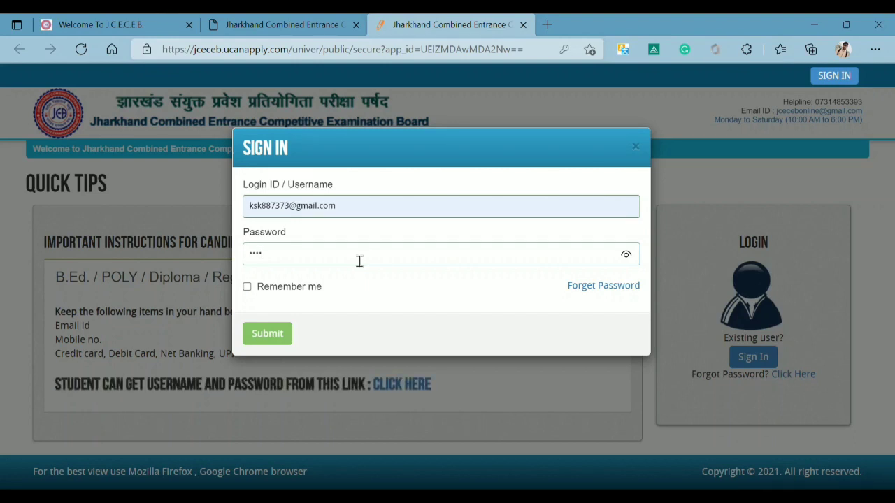
left_click(247, 287)
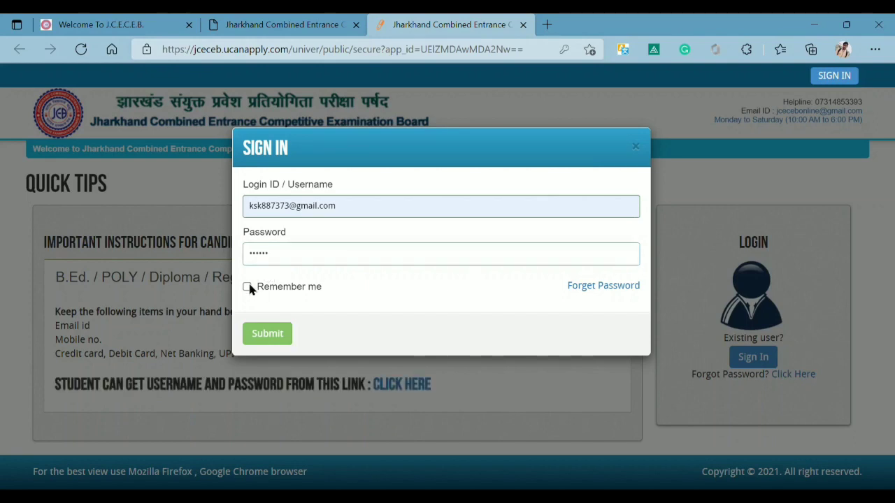
left_click(267, 336)
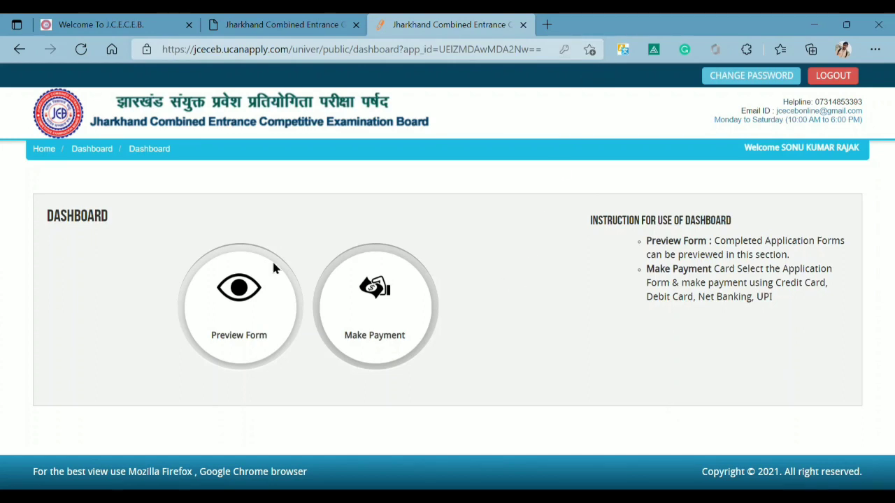
- View the Lateral Entry application form preview and proceed to its payment page
left_click(250, 302)
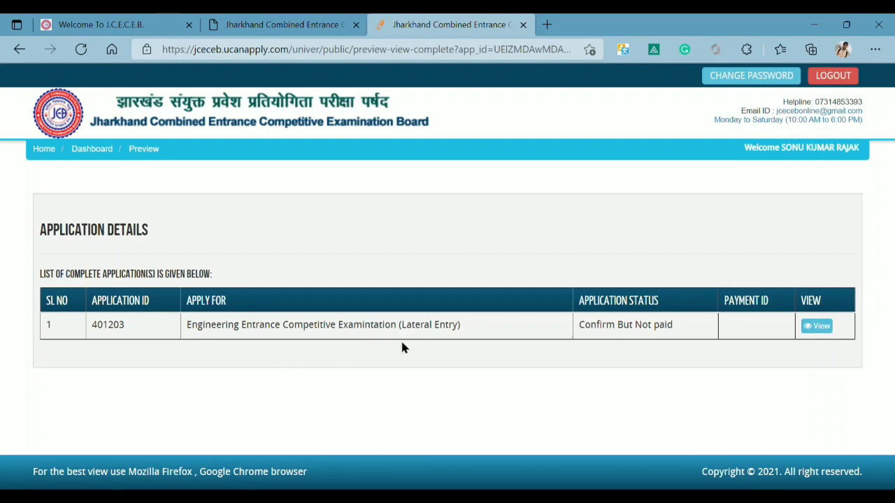
left_click(817, 325)
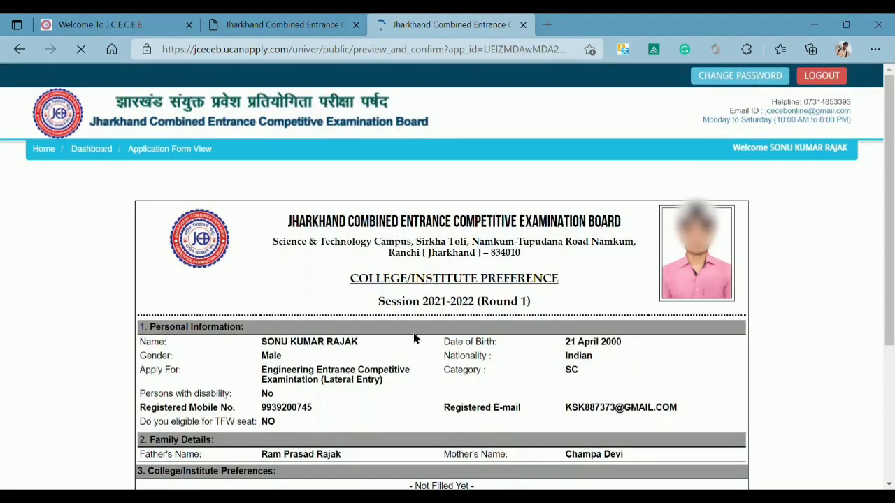
scroll(411, 328, "down", 2)
scroll(413, 338, "down", 2)
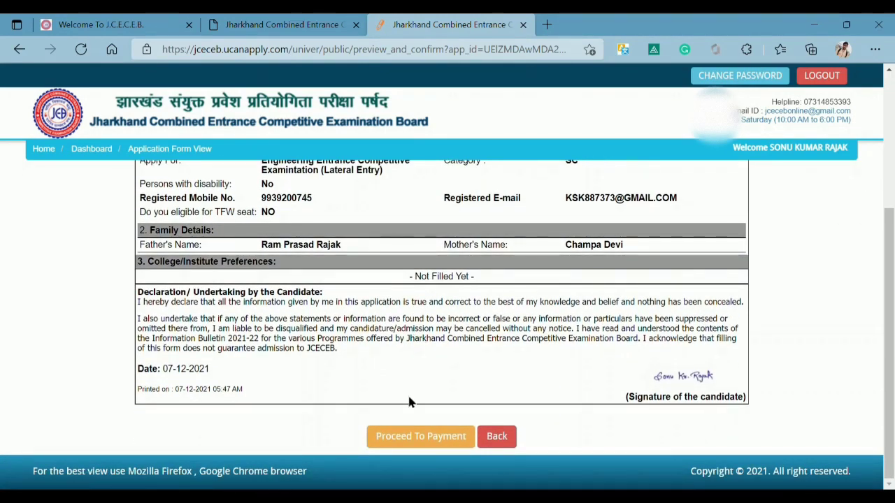
left_click(434, 439)
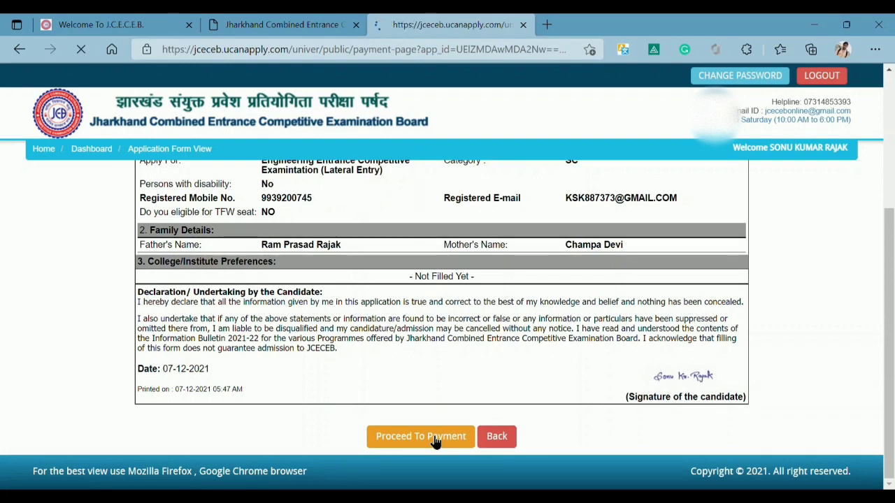
- Choose ONLINE payment by Debit Card for the Rs 252.50 fee and continue to the payment summary
scroll(611, 392, "down", 1)
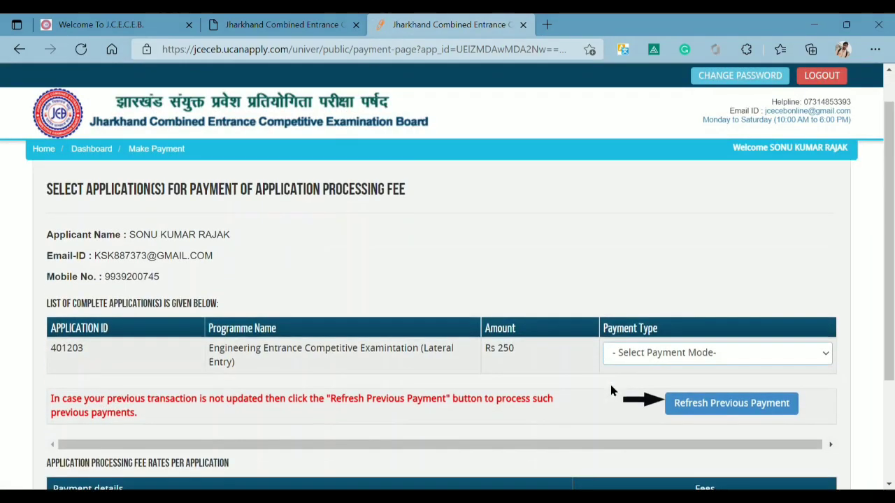
left_click(695, 355)
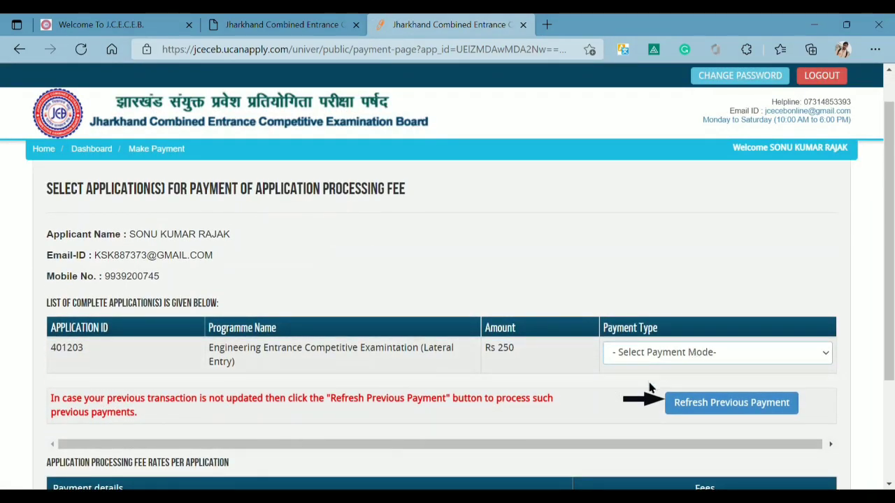
left_click(650, 387)
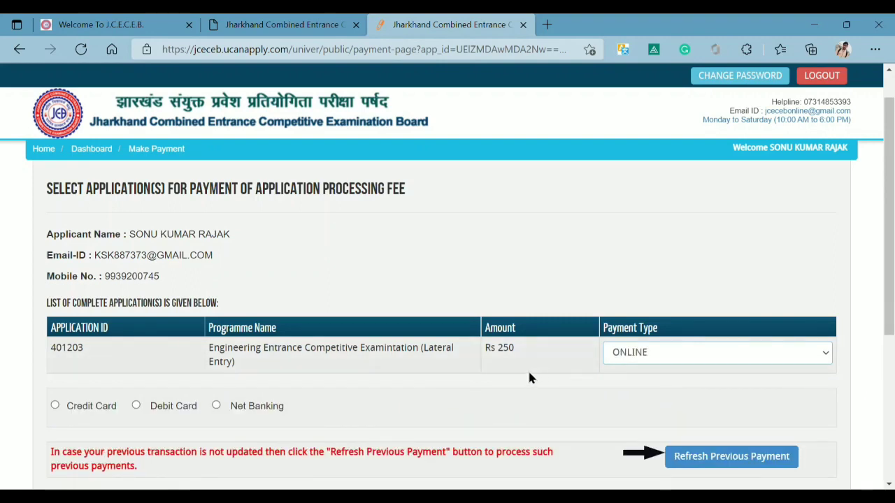
scroll(529, 377, "down", 1)
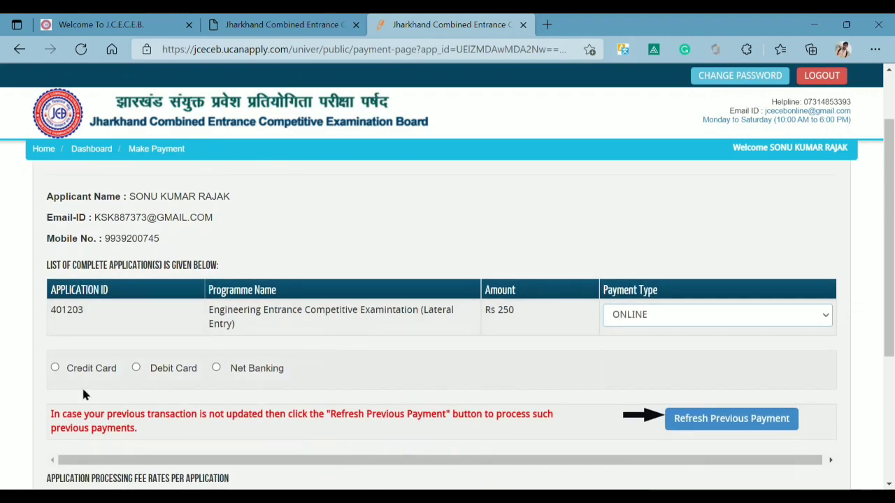
left_click(136, 367)
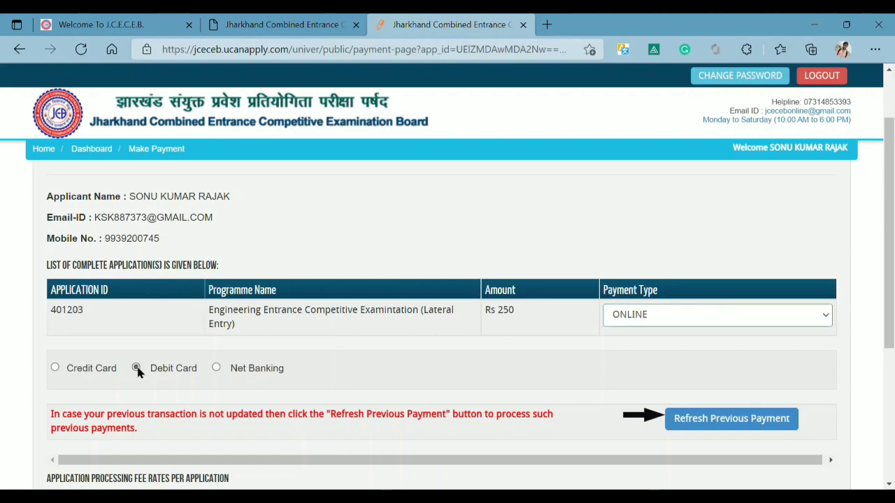
scroll(304, 397, "down", 2)
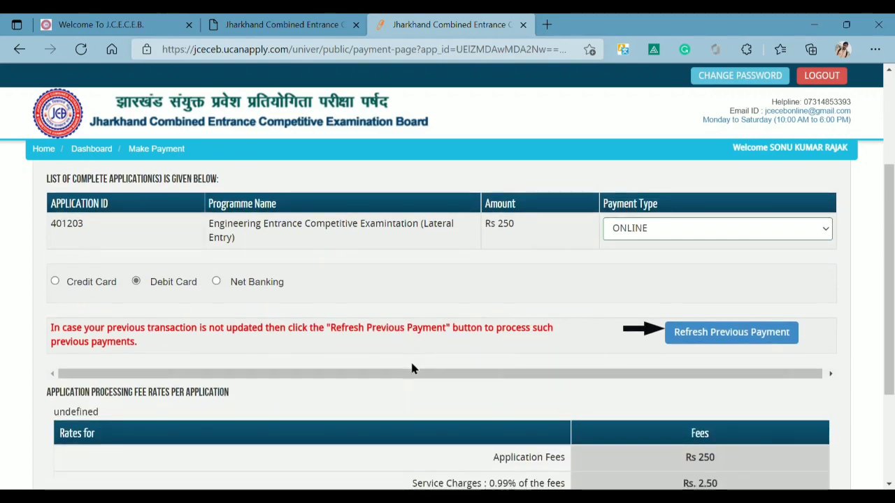
scroll(411, 369, "down", 2)
scroll(411, 369, "down", 1)
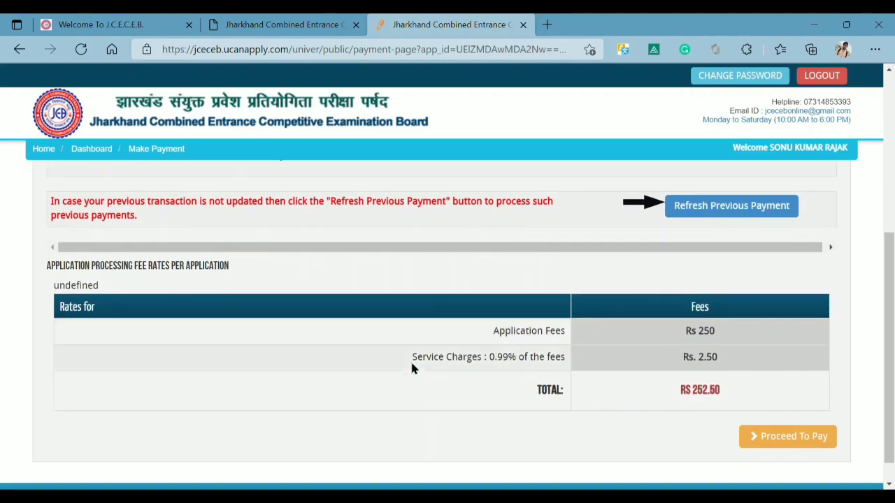
left_click(802, 439)
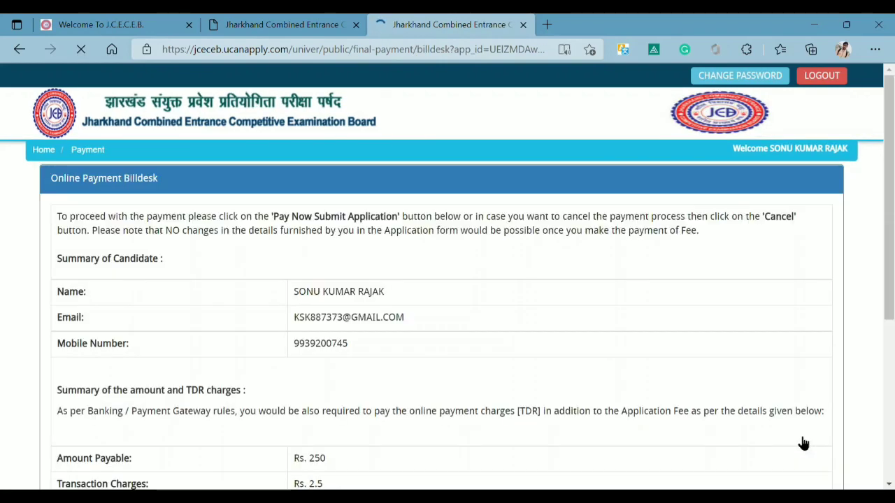
- Submit the application with Pay Now & Submit Application to reach BillDesk
scroll(368, 369, "down", 3)
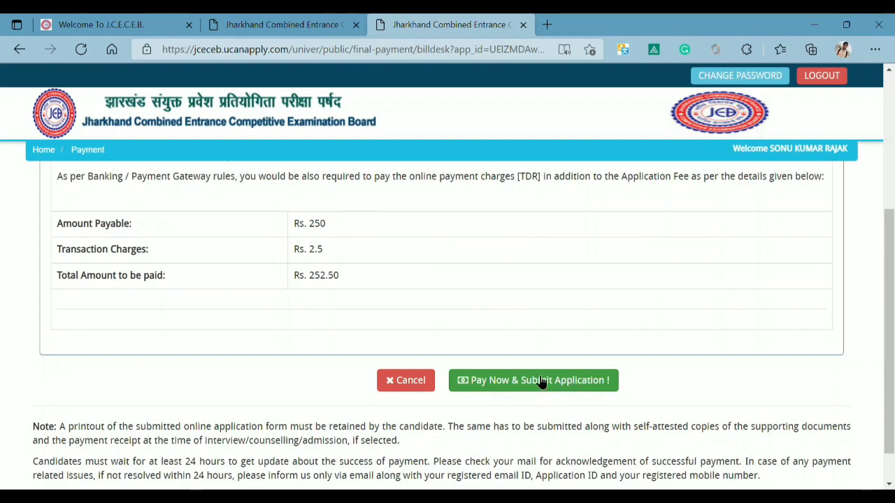
left_click(526, 387)
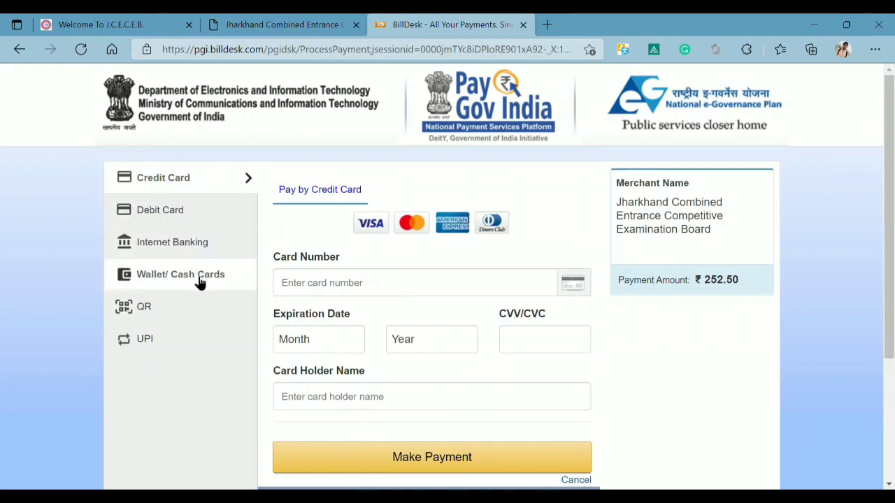
- Pay the ₹252.50 by QR/UPI, accepting the convenience fees
left_click(161, 307)
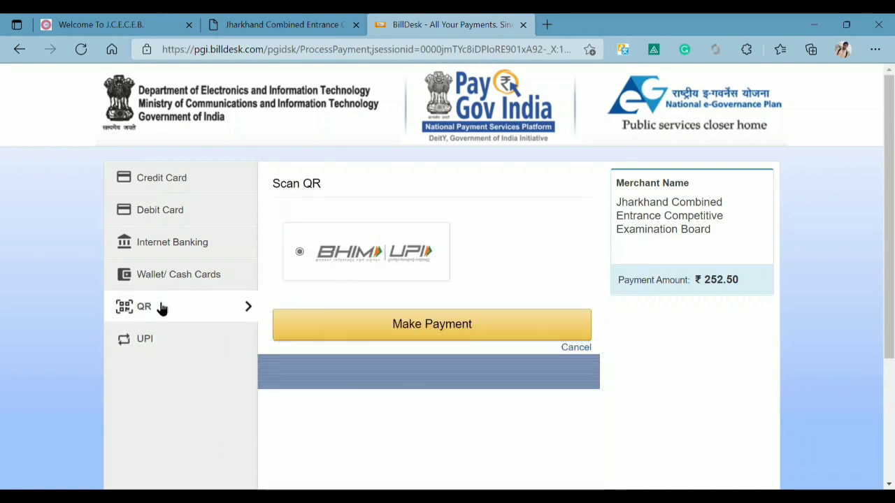
left_click(445, 332)
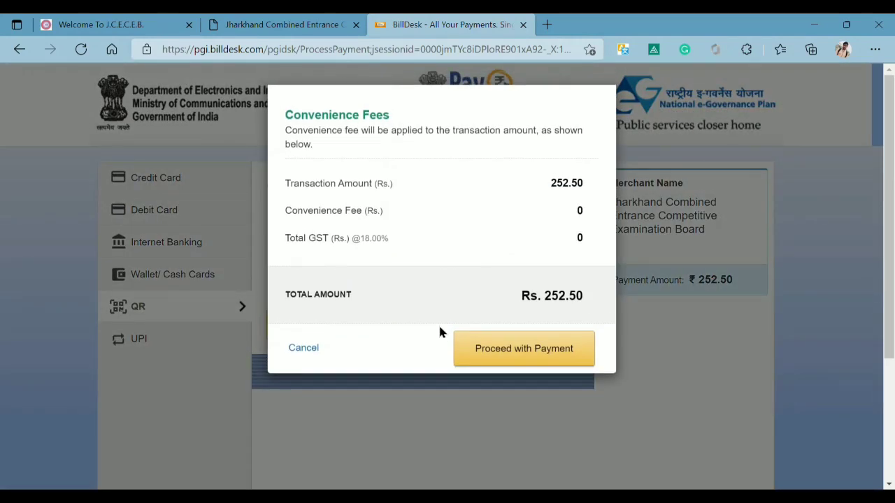
left_click(520, 352)
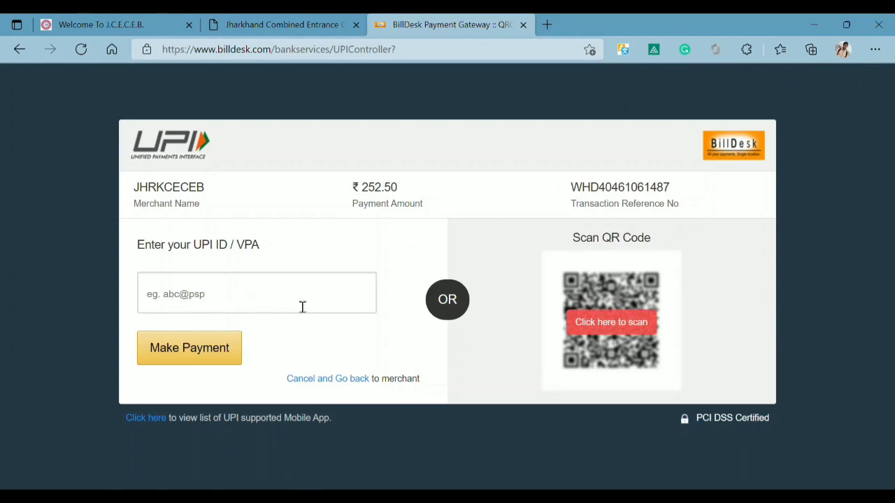
- Reveal the UPI QR code to scan for the ₹252.50 payment
left_click(624, 326)
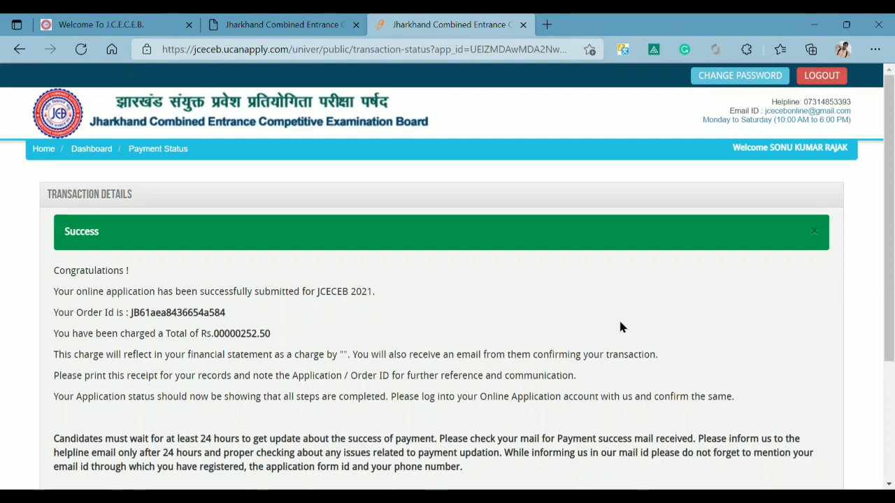
- Go back to My Application to see the Lateral Entry application marked CONFIRMED AND PAID
scroll(619, 323, "down", 3)
scroll(621, 326, "up", 3)
scroll(620, 327, "down", 3)
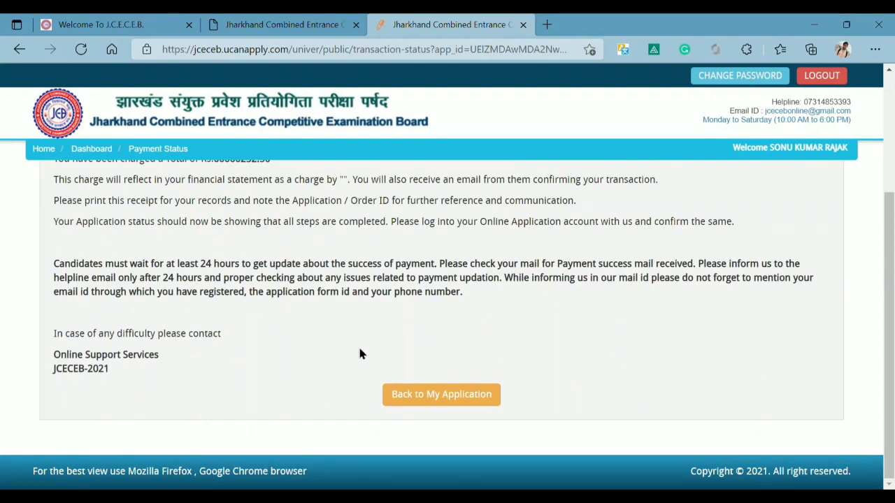
left_click(459, 402)
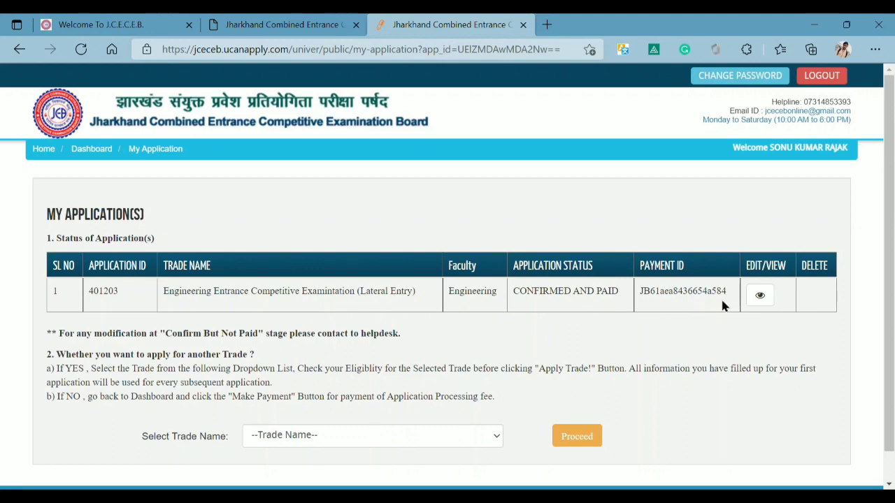
- Open the application's form preview and scroll to its Not Filled Yet preferences section
left_click(760, 297)
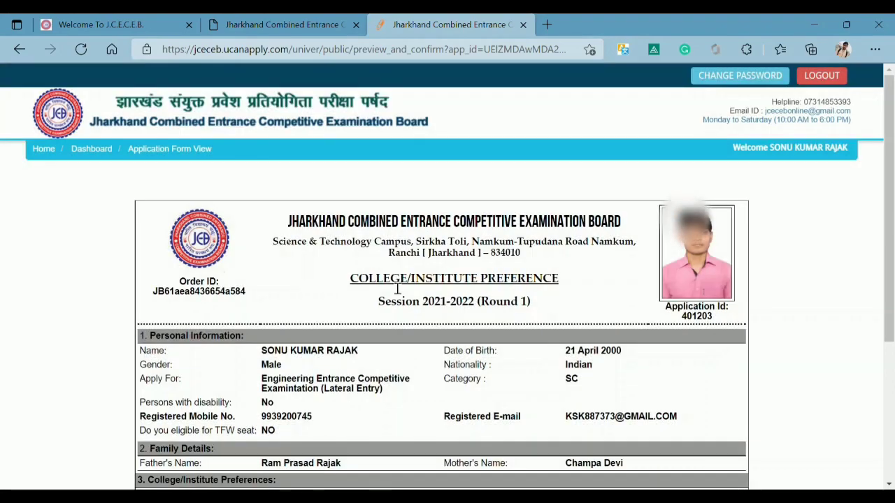
scroll(398, 287, "down", 5)
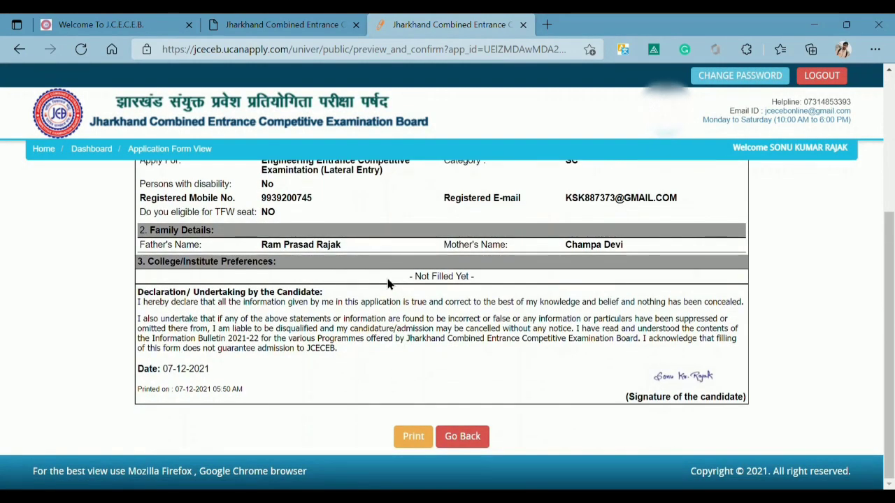
scroll(391, 285, "up", 1)
scroll(389, 285, "up", 1)
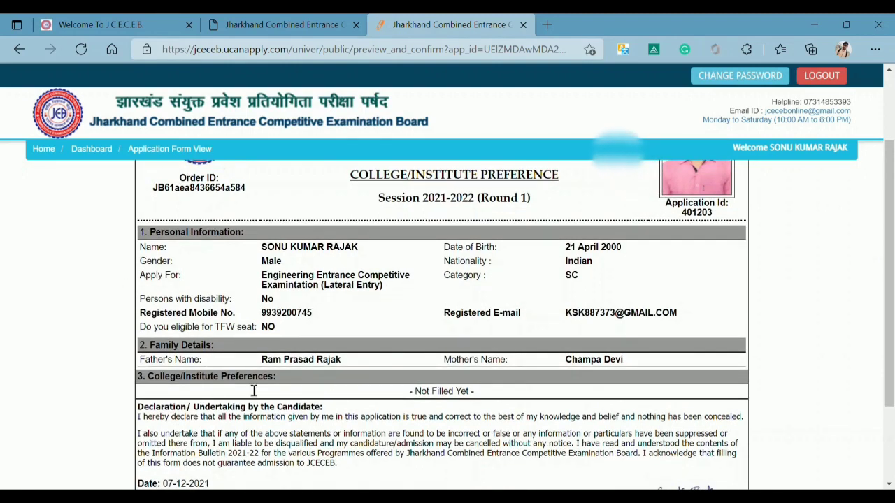
scroll(379, 406, "down", 2)
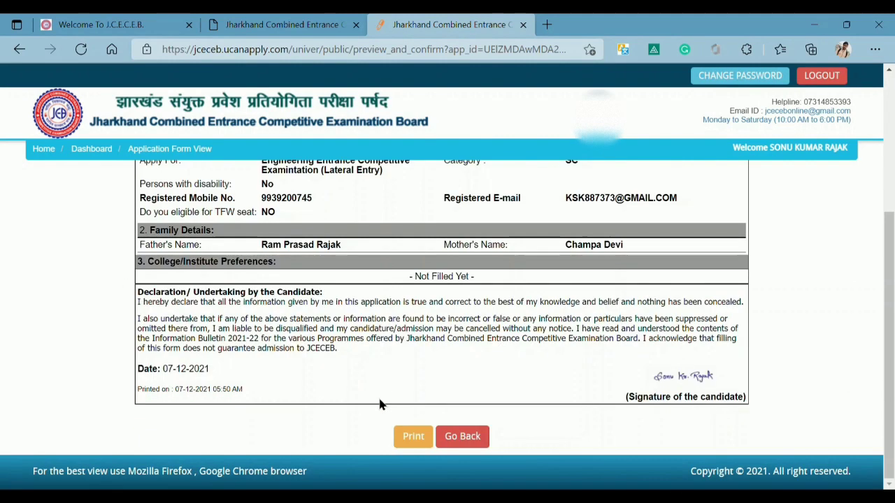
- Bring up Edge's print dialog for the application form preview and review its settings
left_click(417, 441)
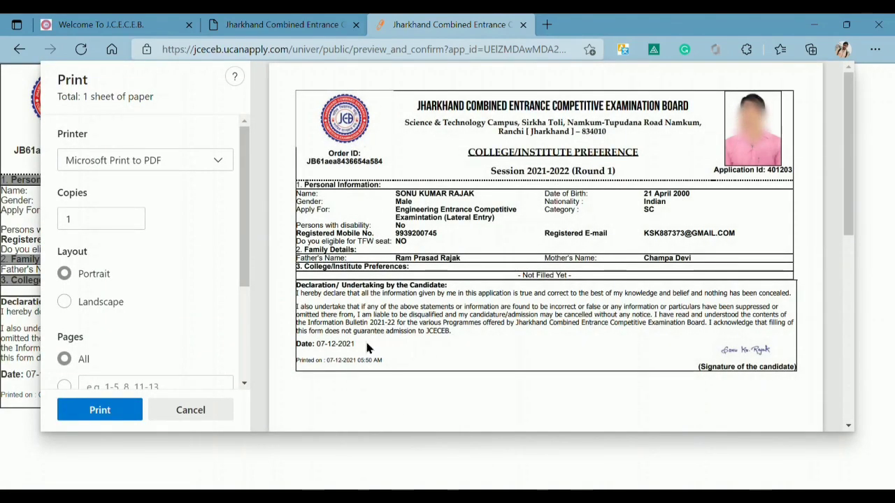
scroll(366, 347, "down", 3)
scroll(366, 348, "up", 3)
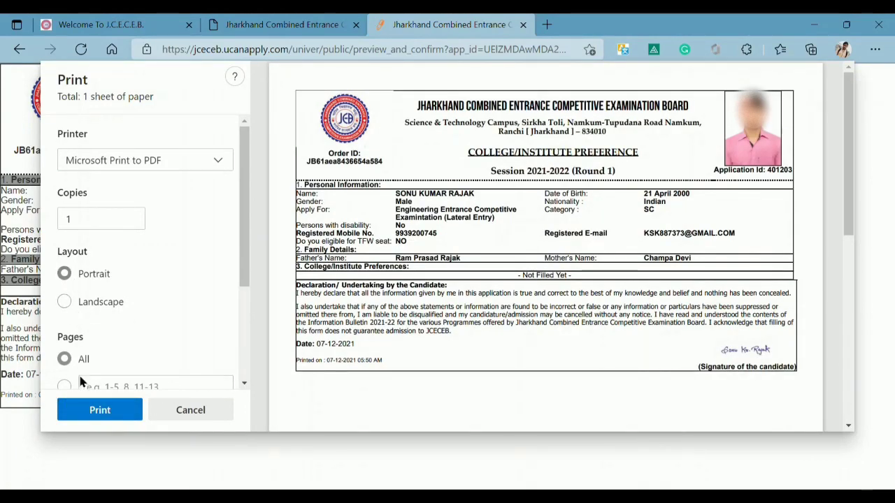
scroll(145, 345, "down", 2)
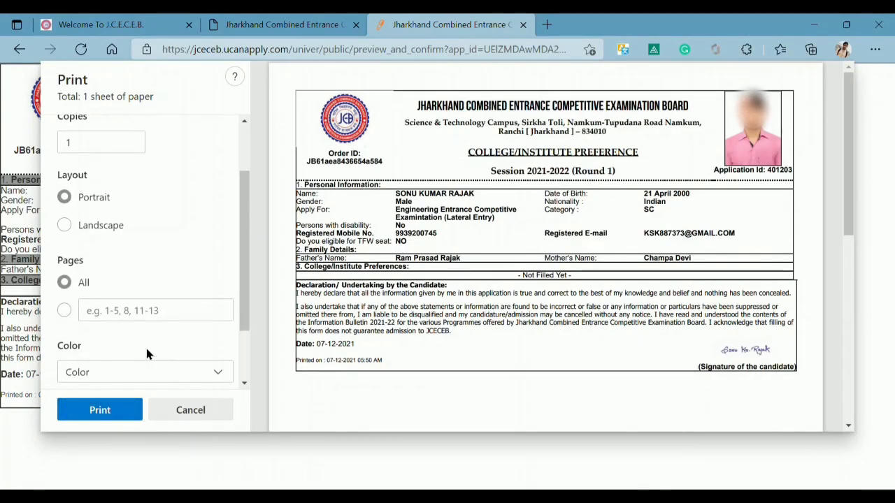
scroll(147, 354, "down", 1)
scroll(149, 355, "down", 1)
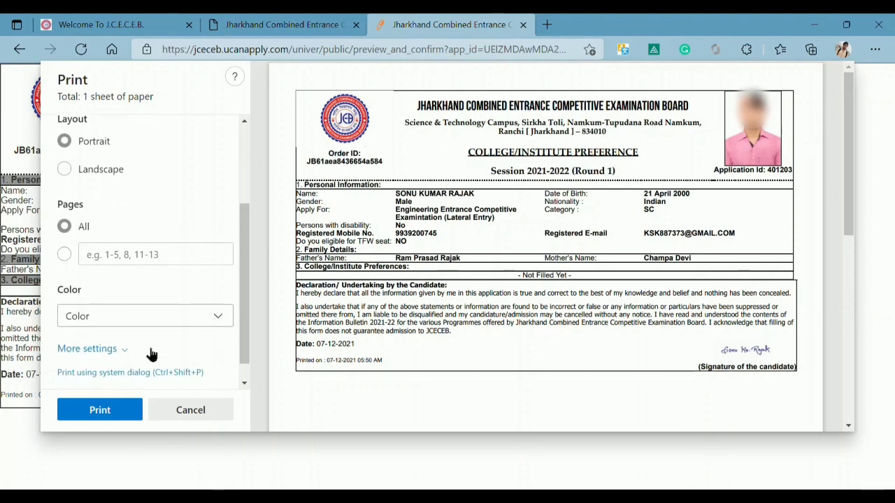
- Set the print scale to 120% under More settings and print the form to PDF on A4
left_click(116, 351)
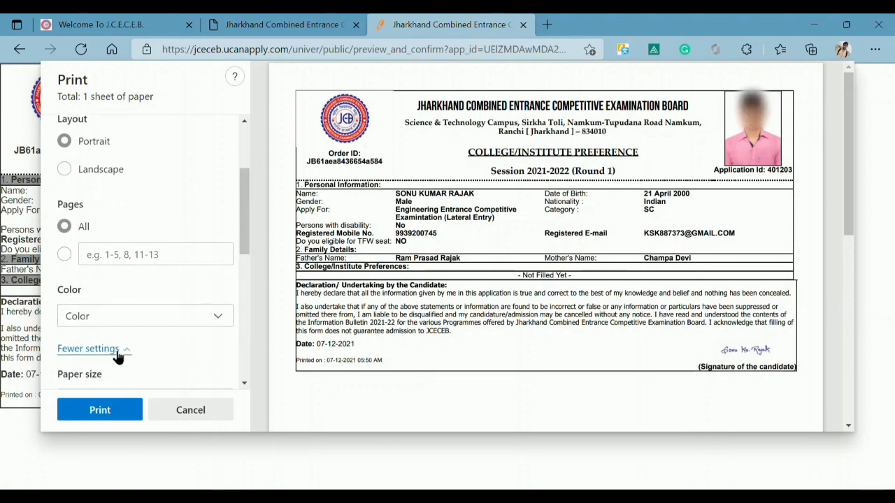
scroll(117, 356, "down", 1)
scroll(178, 341, "down", 1)
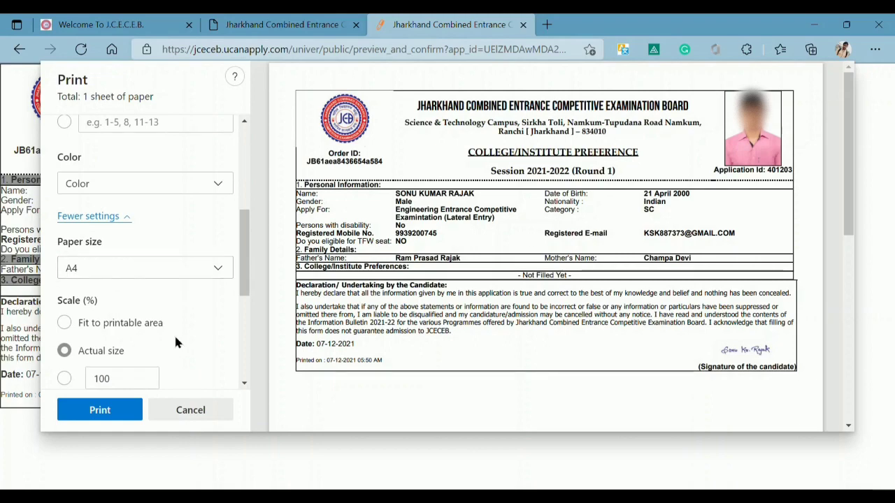
scroll(175, 342, "down", 1)
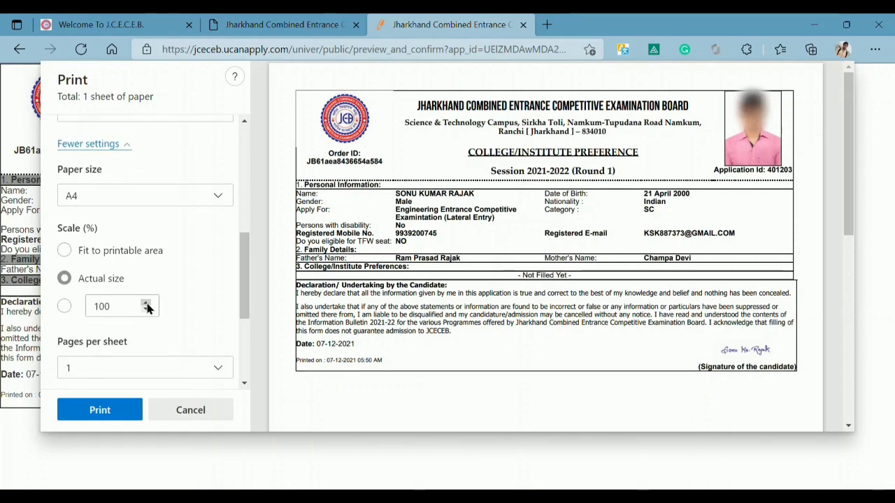
left_click(146, 305)
left_click(146, 306)
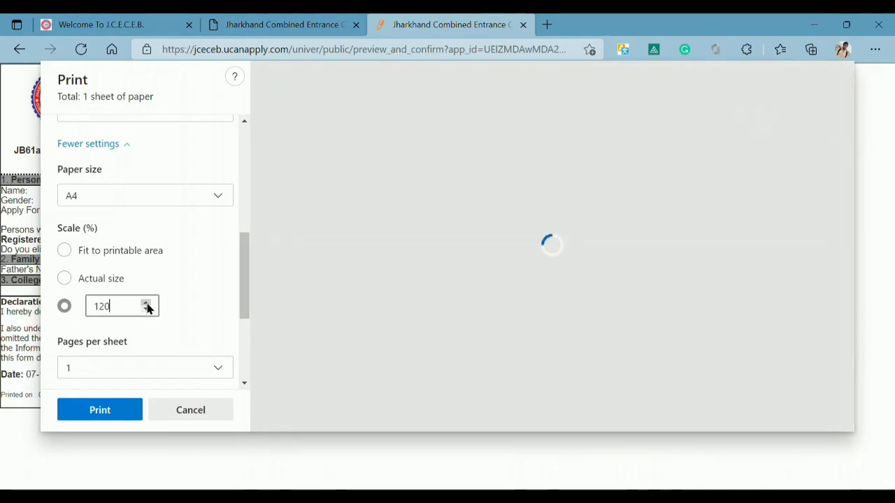
left_click(146, 305)
left_click(146, 306)
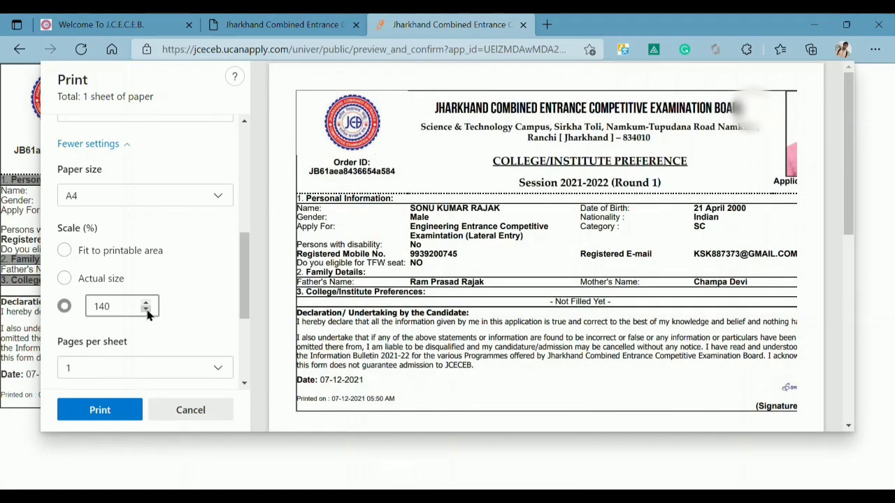
left_click(146, 311)
left_click(146, 310)
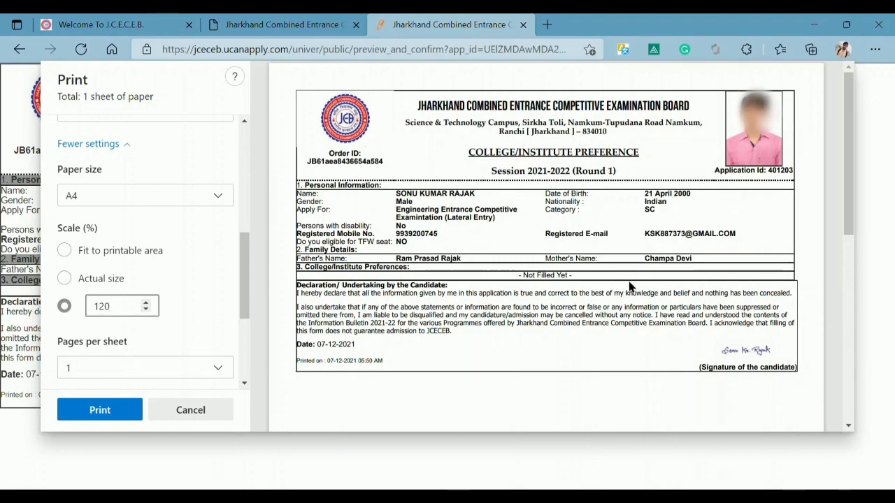
scroll(630, 286, "down", 4)
scroll(629, 286, "up", 5)
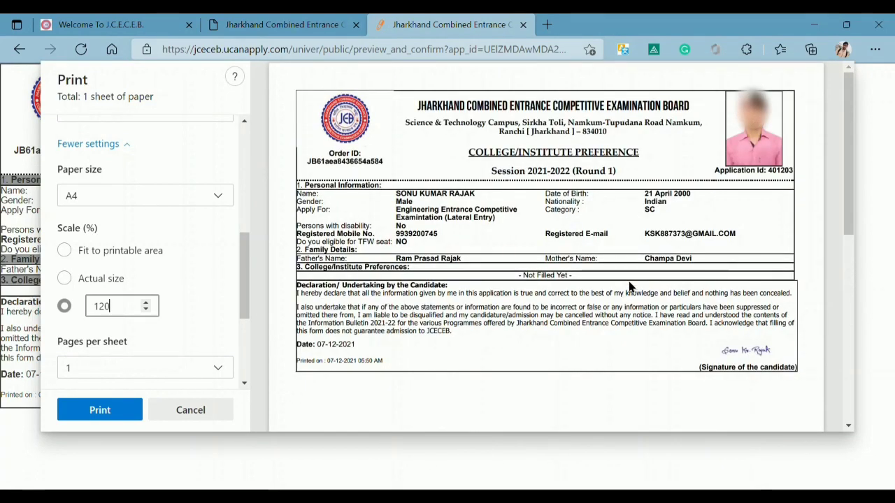
left_click(98, 411)
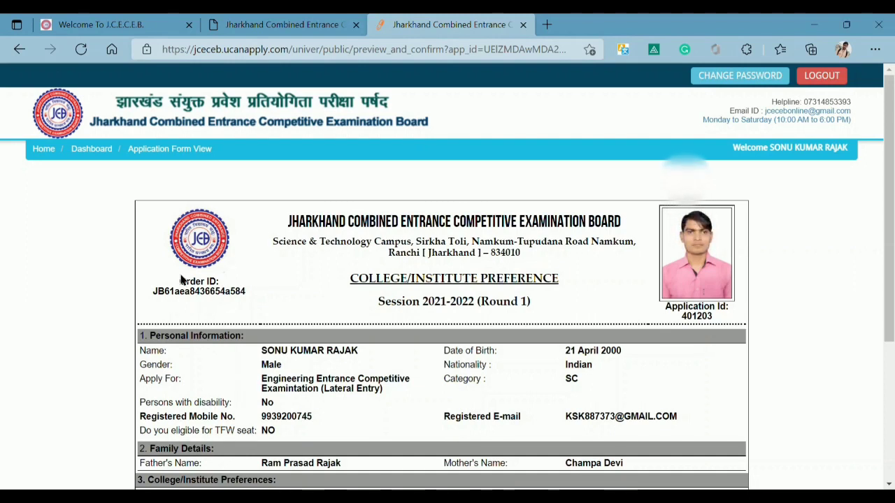
- Scroll to the Not Filled Yet preferences section and go back to the dashboard
scroll(593, 304, "down", 3)
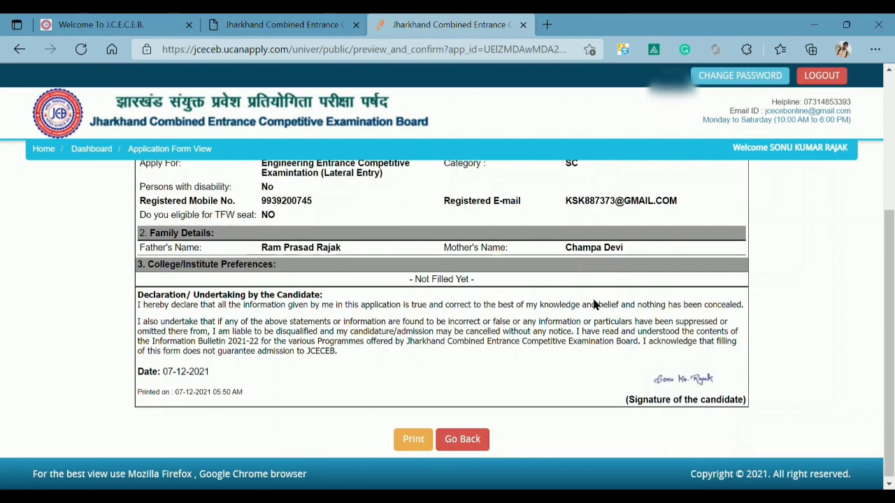
left_click(462, 439)
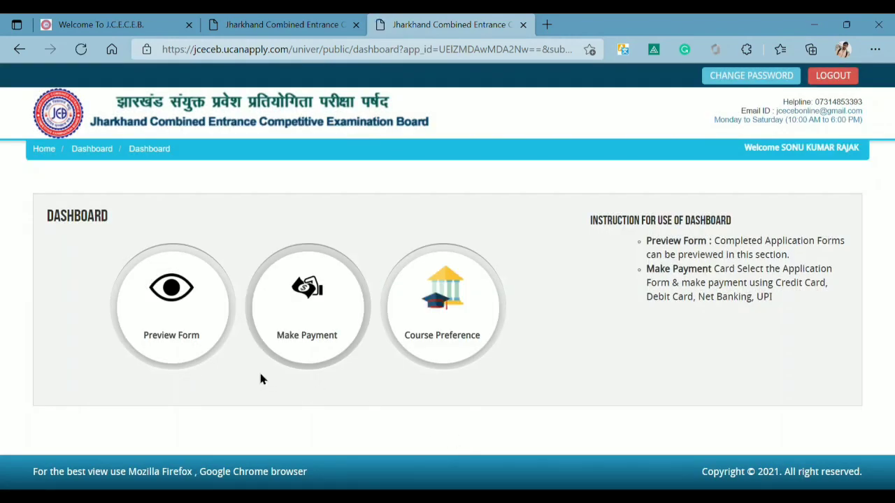
- Go to Course Preference and start adding preferences for the Lateral Entry application
left_click(447, 328)
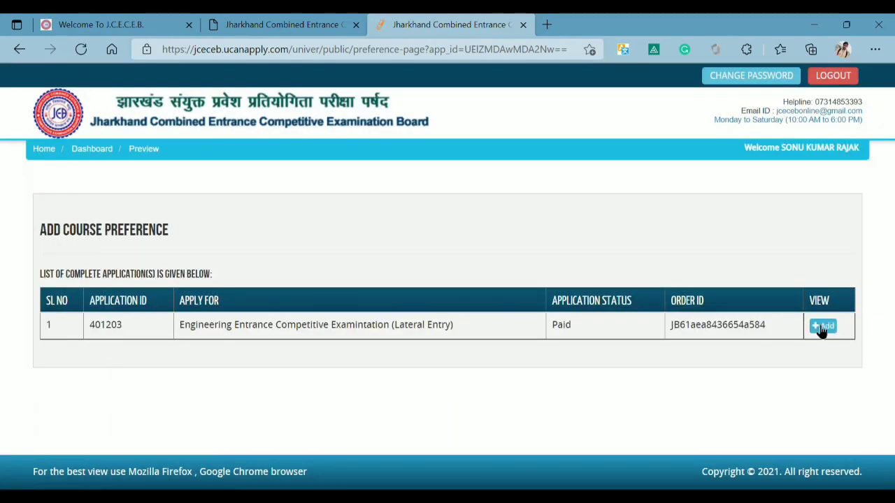
left_click(823, 326)
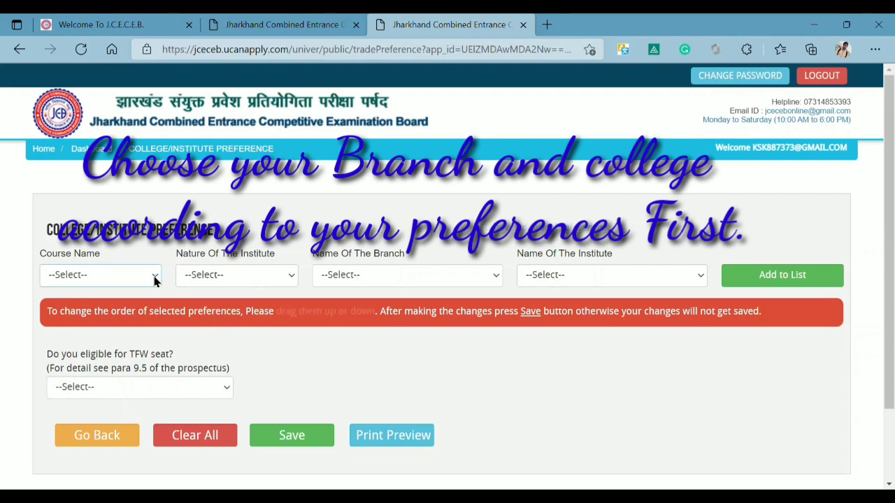
- Add Engineering, GOVT., Mechanical Engineering at BIT Sindri, Dhanbad as the first preference
left_click(115, 309)
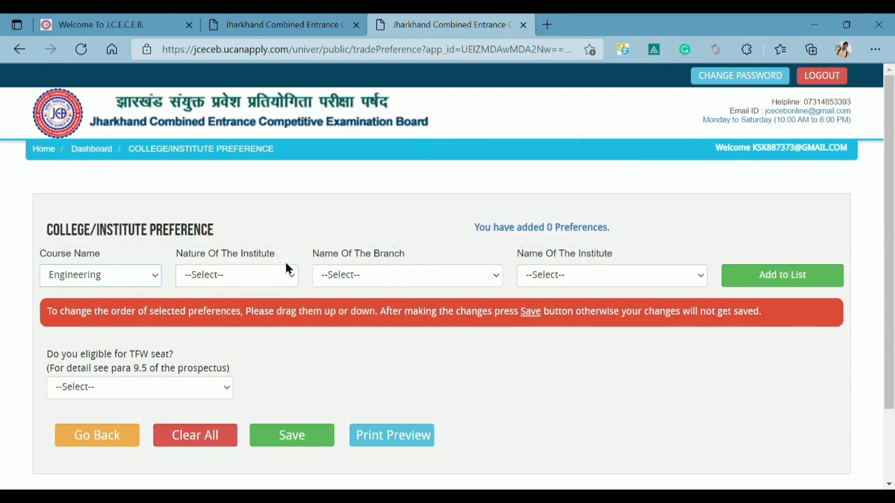
left_click(236, 309)
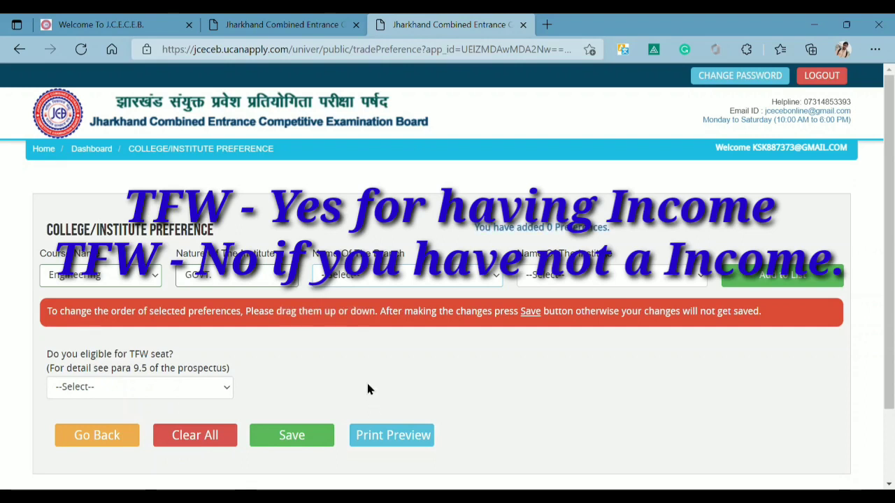
left_click(623, 275)
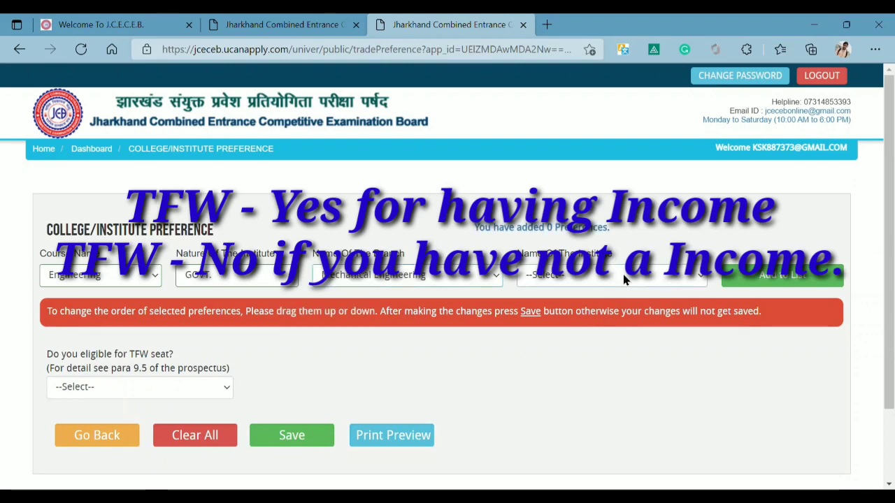
left_click(594, 307)
left_click(779, 277)
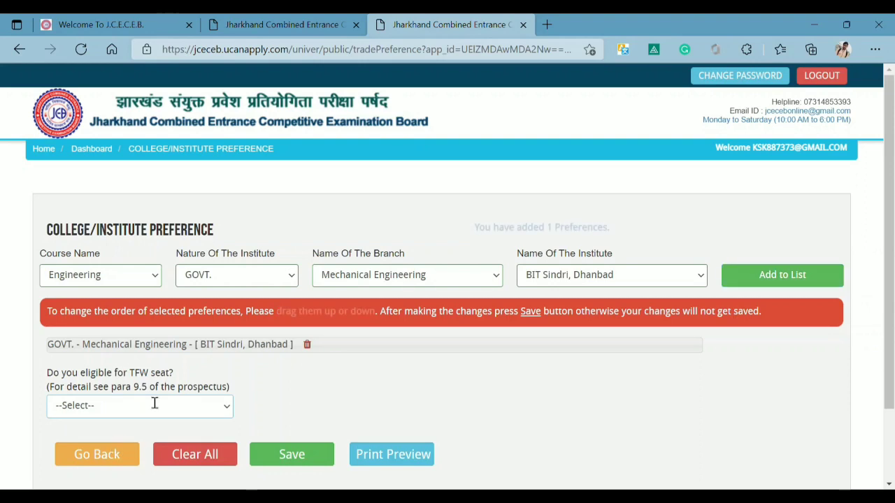
- Set TFW seat eligibility to YES, dismissing the preference-already-exists warning
left_click(92, 438)
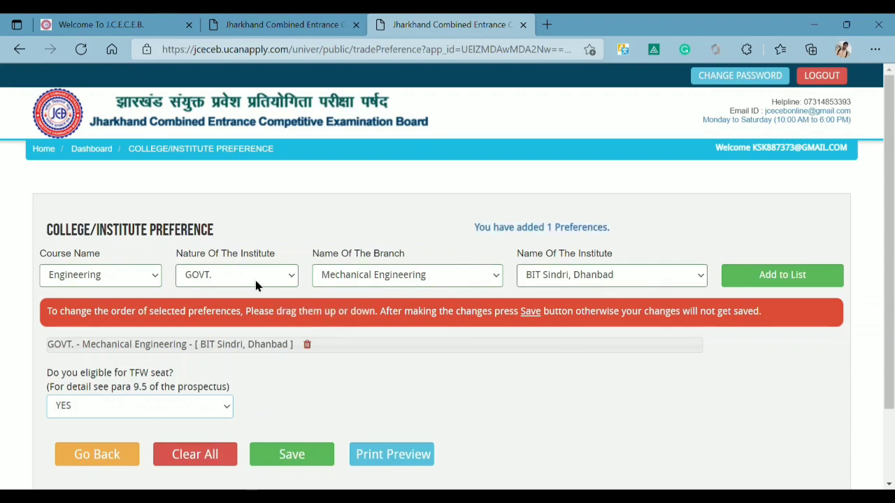
left_click(804, 275)
left_click(624, 196)
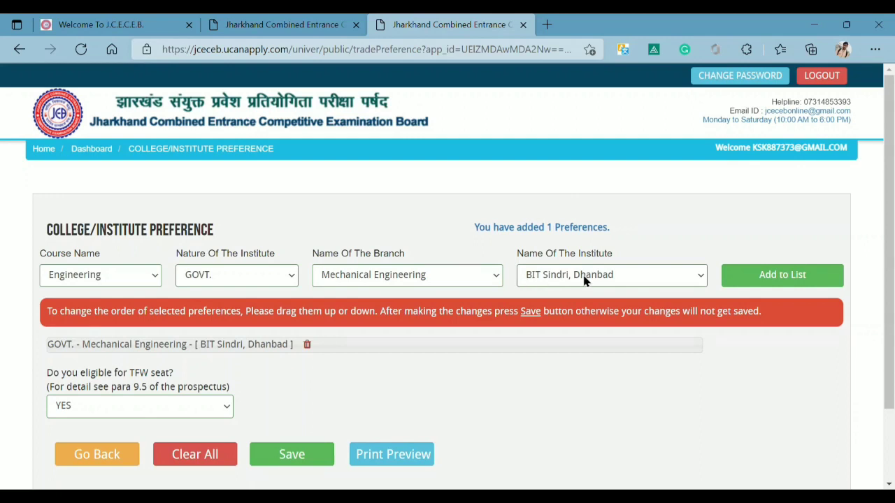
- Add Production and Industrial Engineering at BIT Sindri, Dhanbad, after dismissing the missing-institute alert
left_click(398, 421)
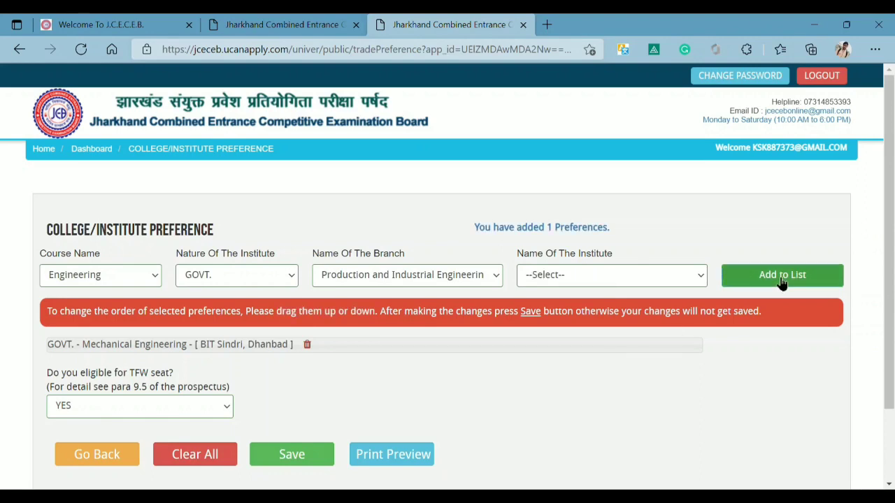
left_click(781, 276)
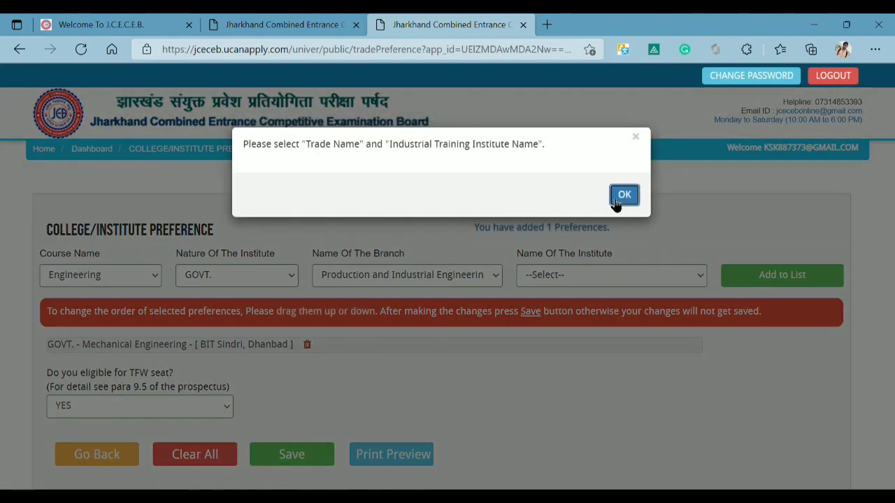
left_click(616, 201)
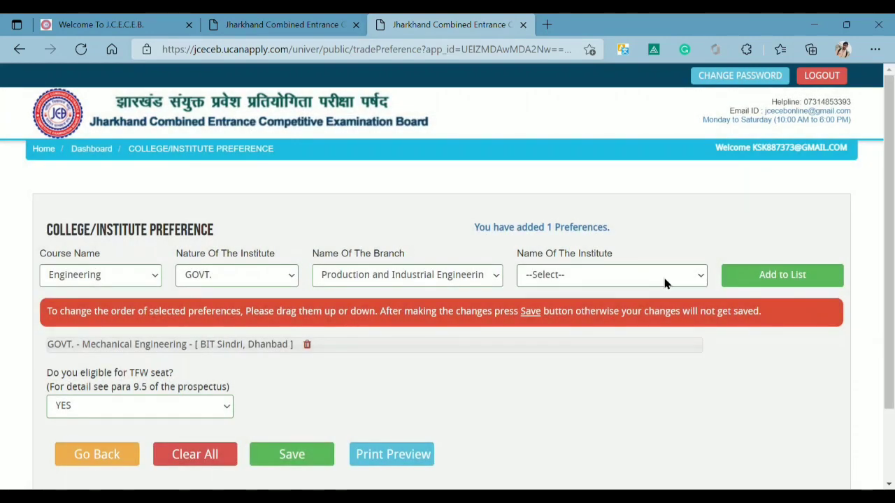
left_click(664, 275)
left_click(598, 312)
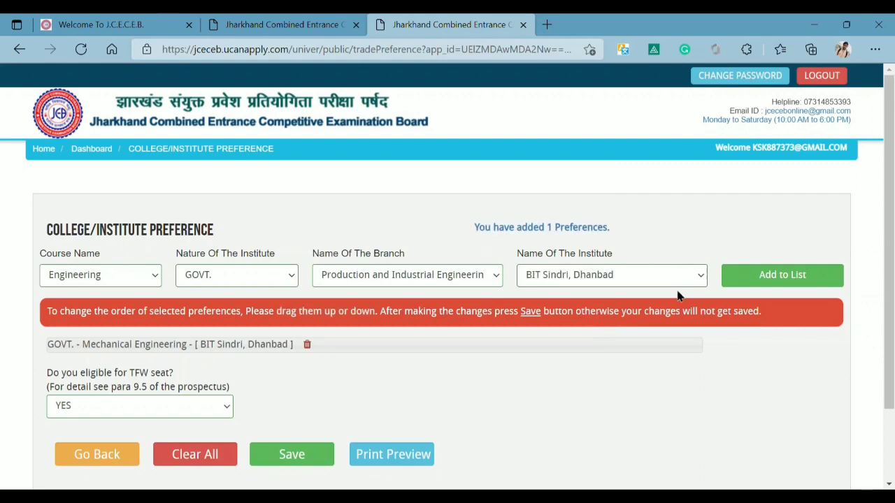
left_click(777, 276)
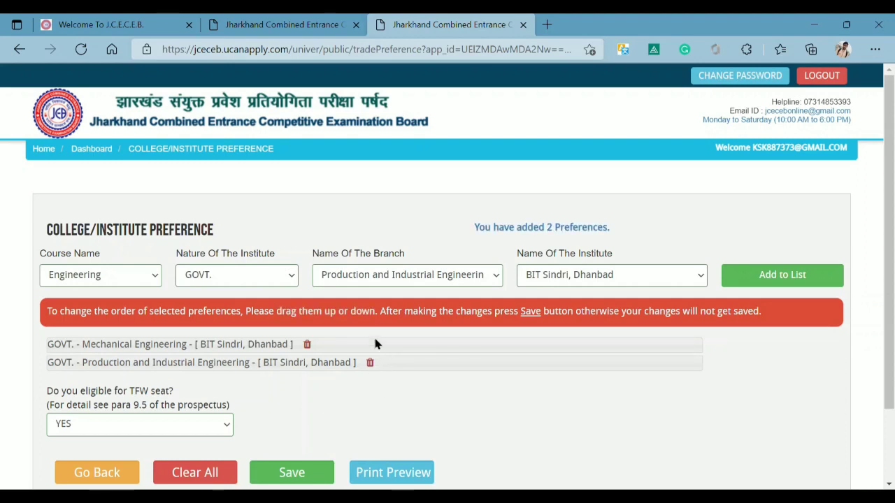
- Add Metallurgical, Civil and Electrical Engineering at BIT Sindri, Dhanbad to the list
left_click(367, 389)
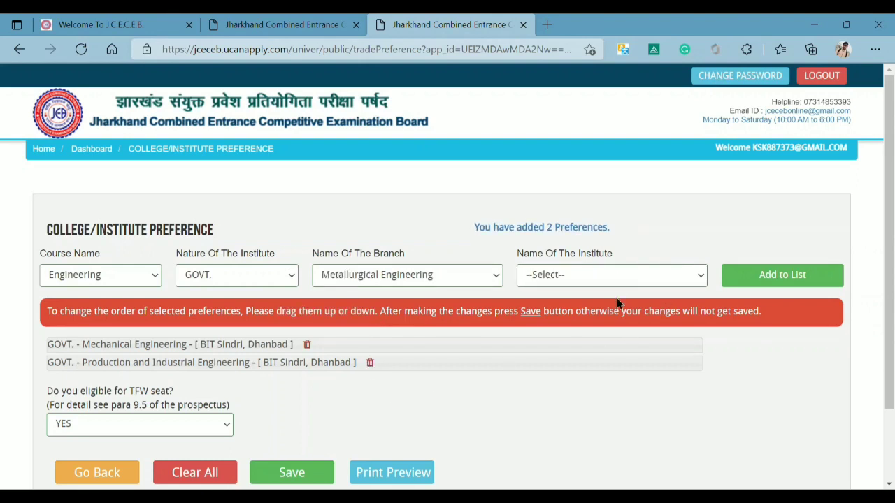
left_click(606, 313)
left_click(764, 280)
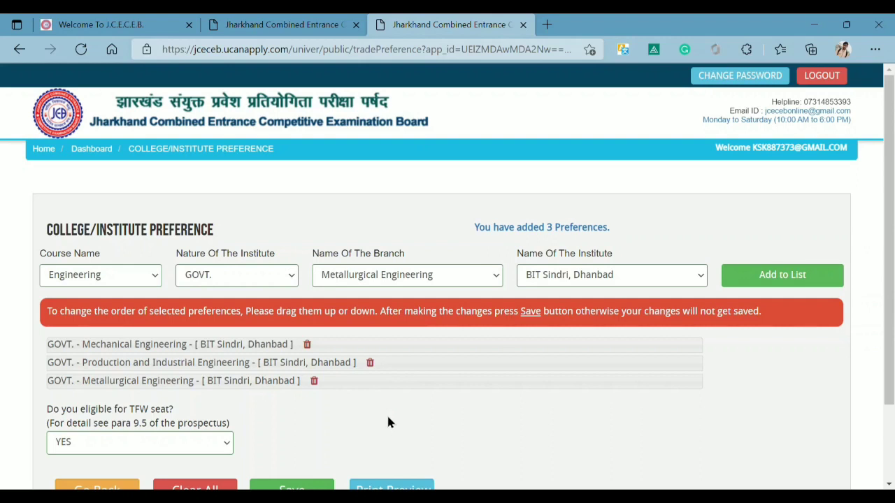
left_click(381, 324)
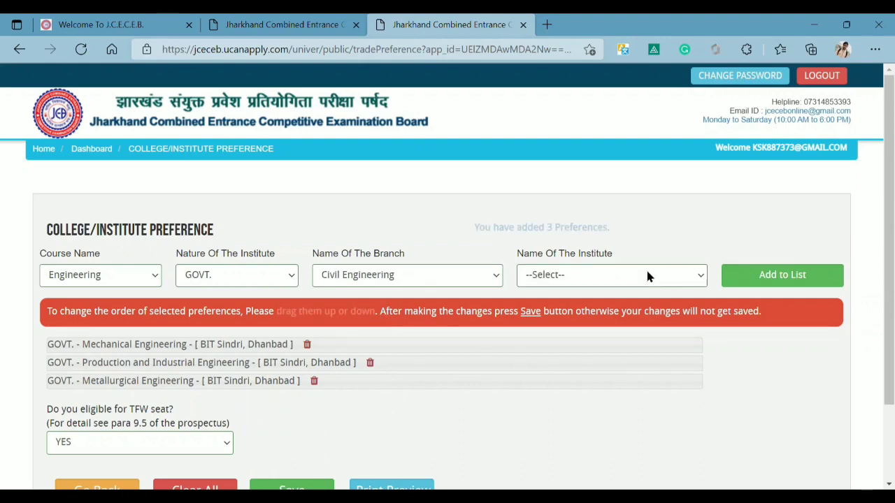
left_click(780, 276)
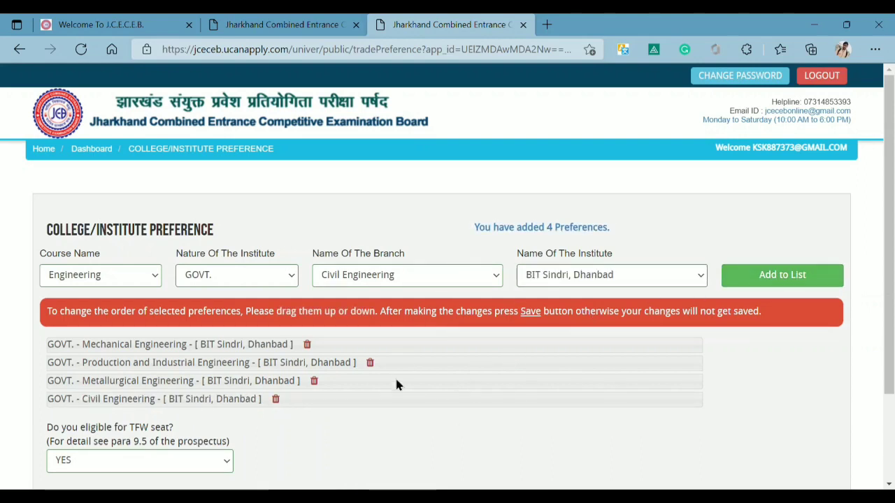
key("e")
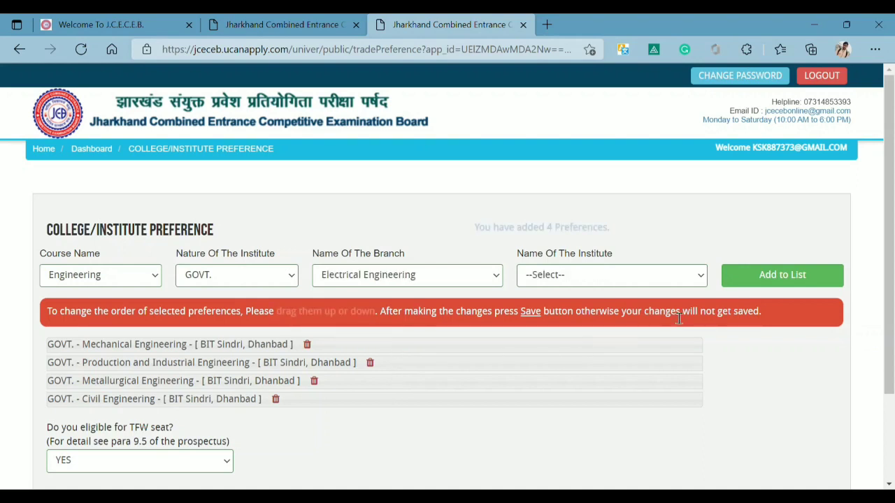
left_click(657, 280)
left_click(659, 287)
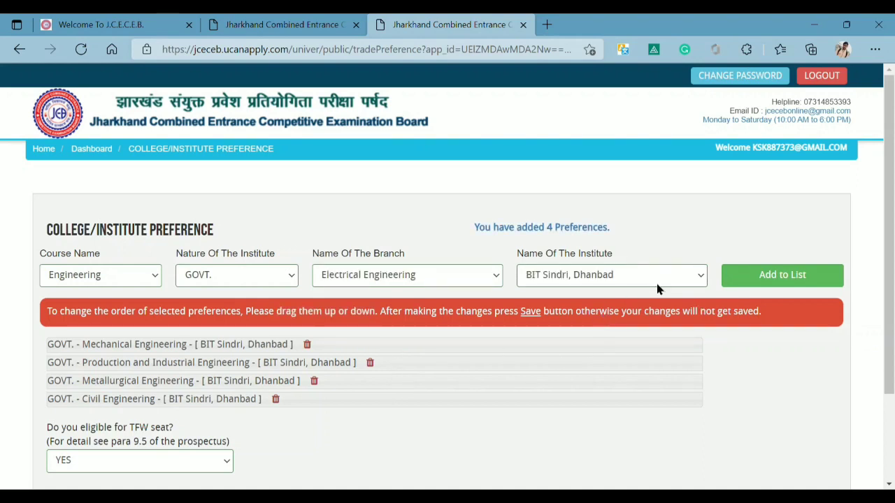
left_click(778, 276)
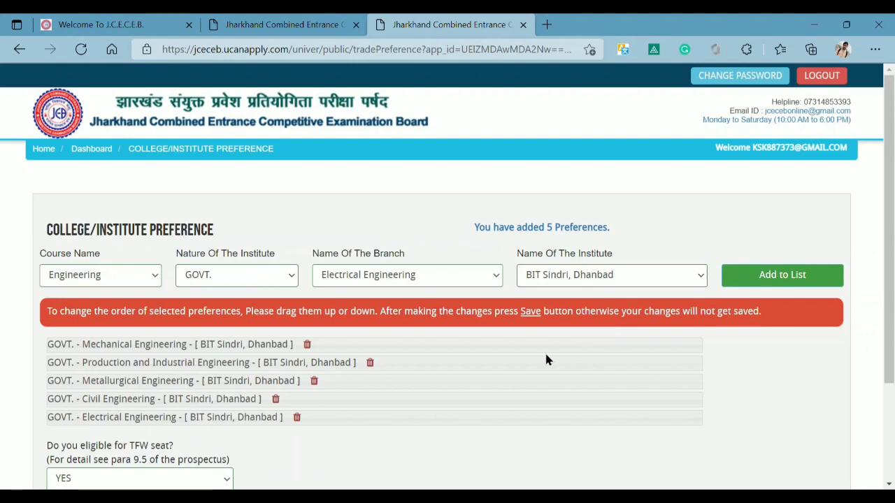
scroll(544, 351, "down", 3)
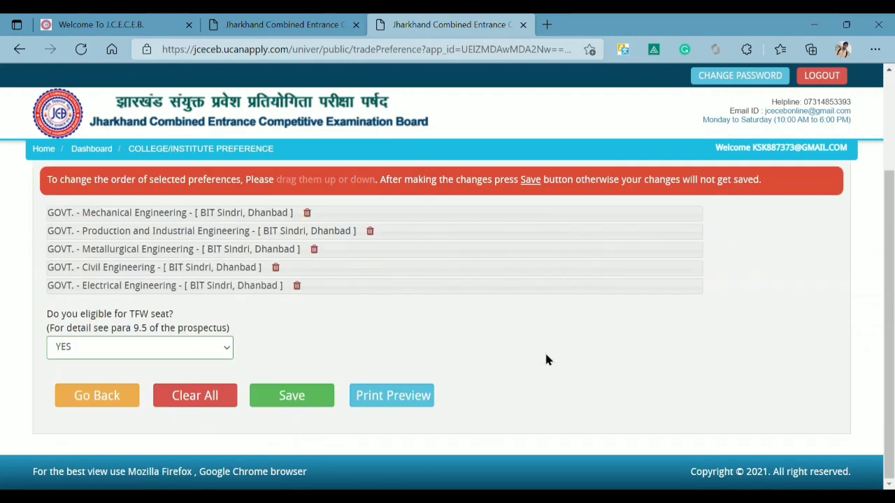
left_click(301, 399)
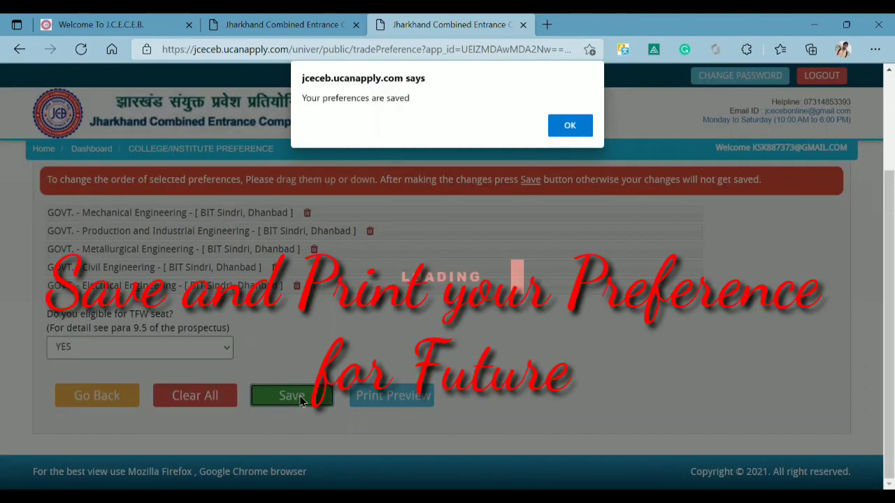
left_click(580, 122)
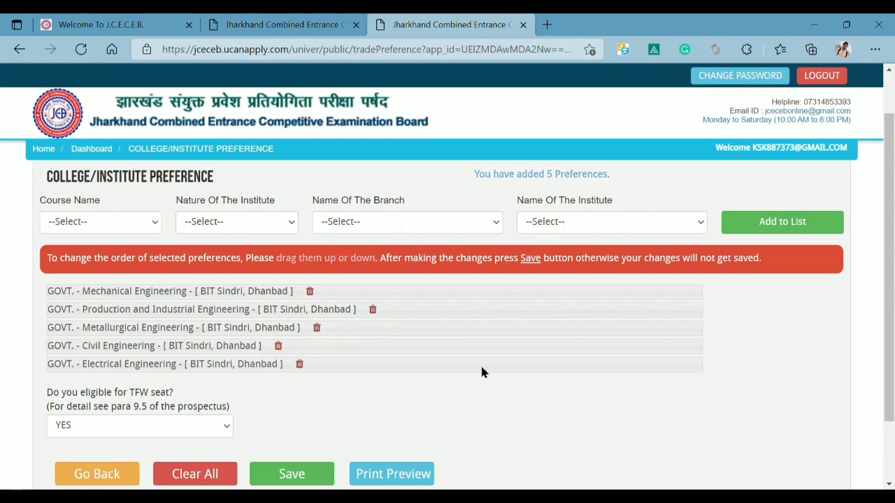
scroll(480, 371, "down", 2)
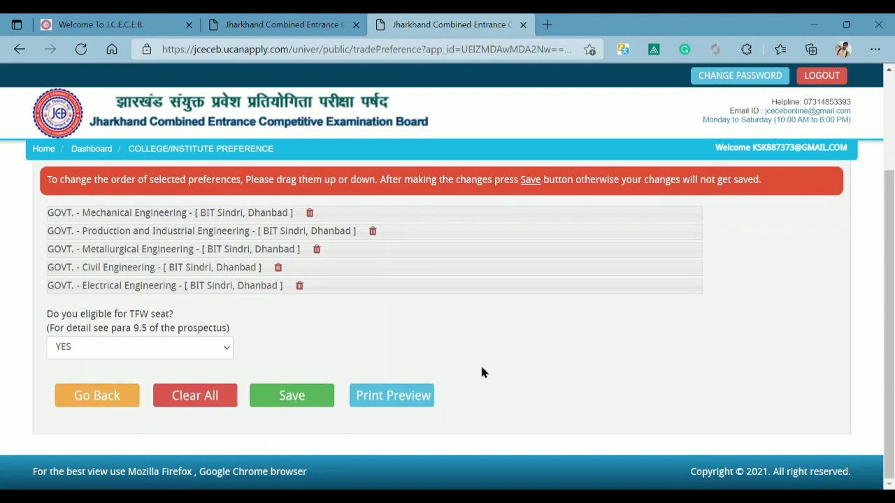
left_click(393, 397)
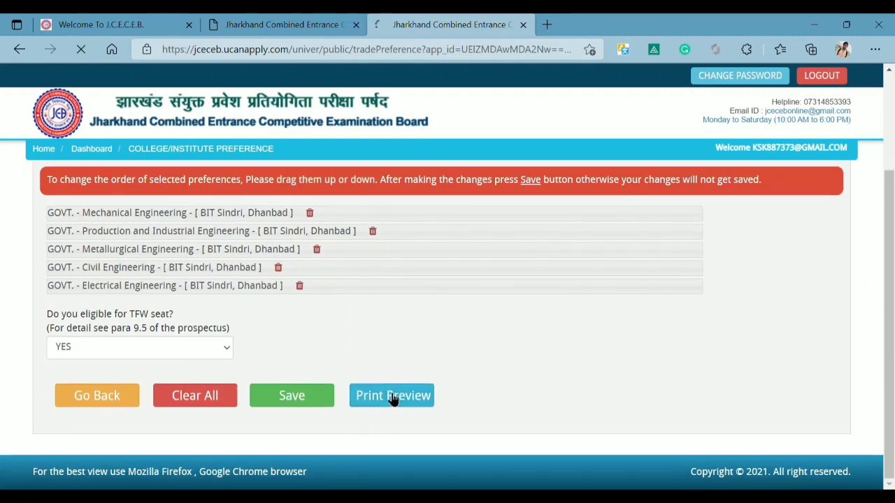
scroll(502, 355, "down", 2)
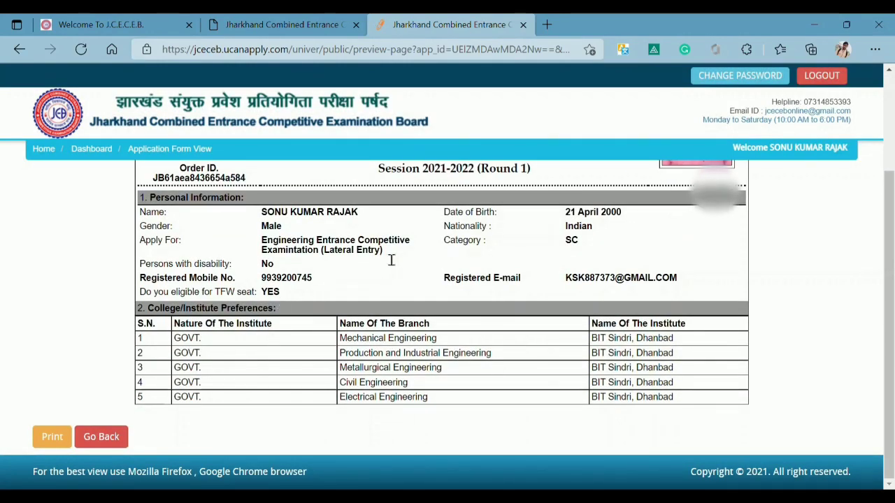
scroll(390, 258, "up", 2)
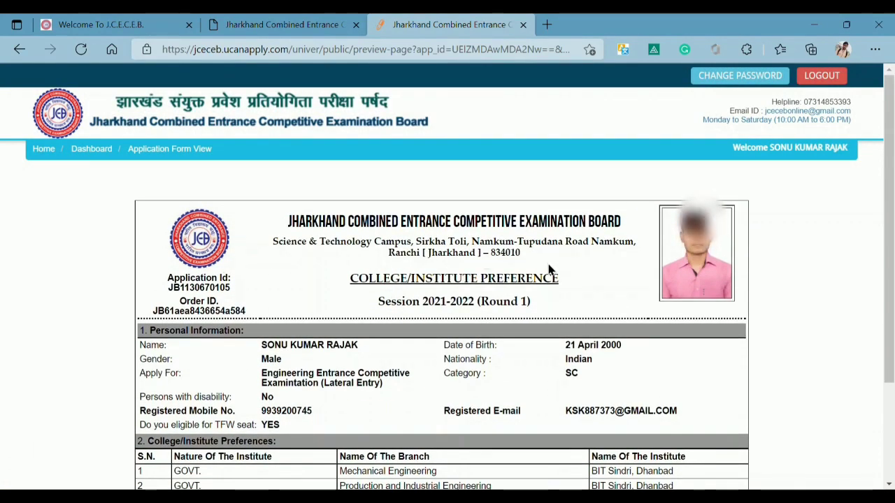
scroll(489, 308, "down", 2)
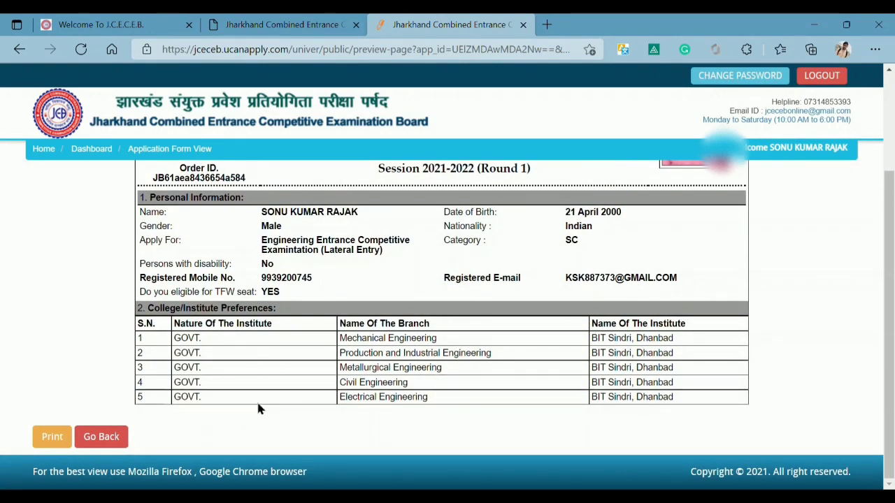
- Print the College/Institute Preference preview to PDF with Microsoft Print to PDF
left_click(52, 436)
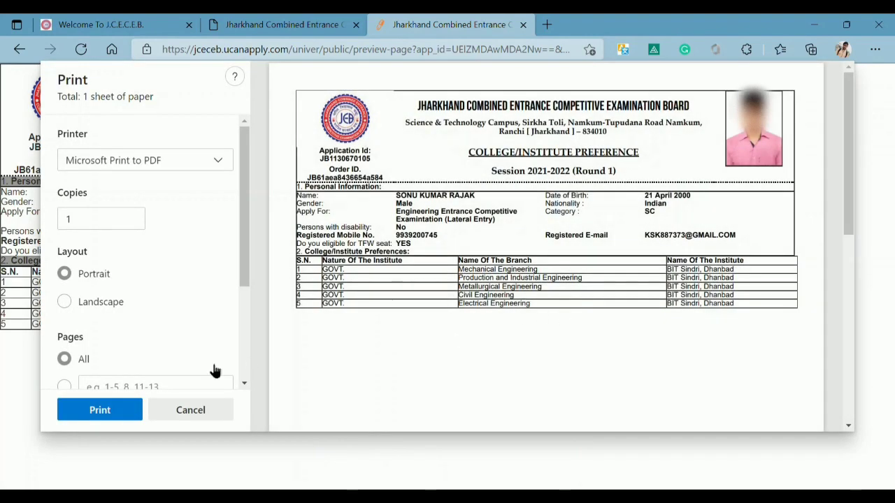
left_click(112, 411)
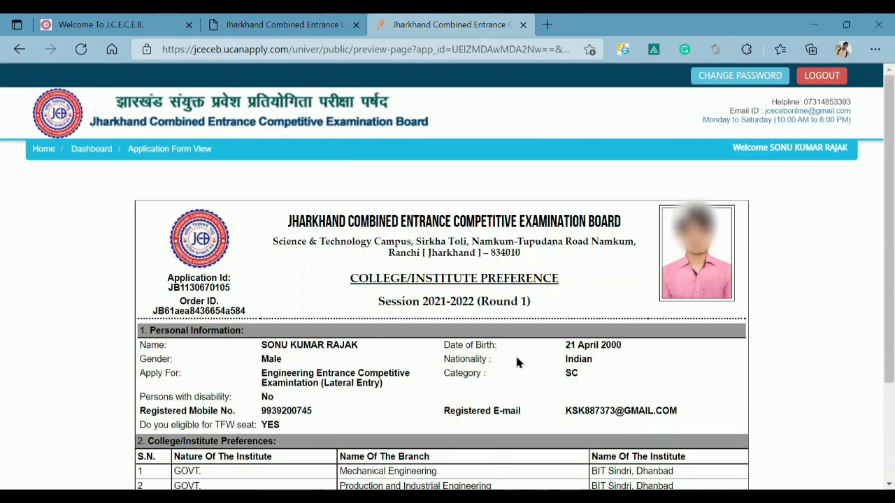
- Scroll the preference preview and go back to editing the preference list
scroll(410, 370, "down", 1)
scroll(410, 371, "down", 2)
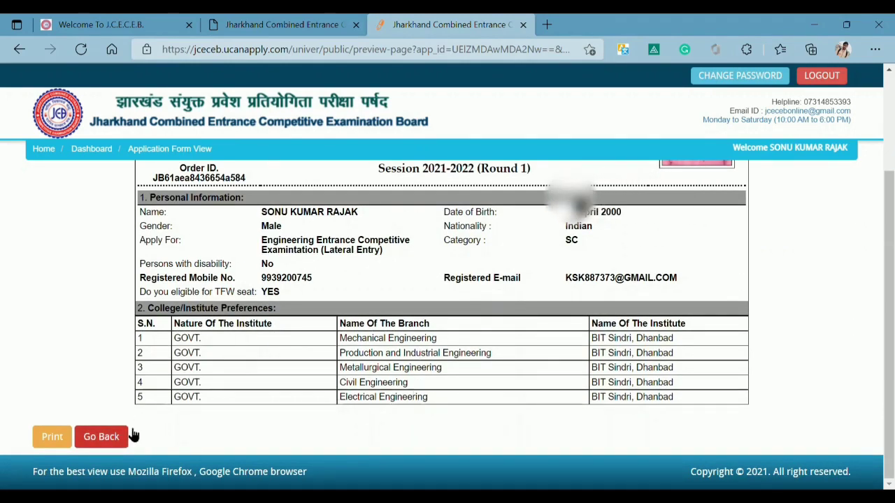
left_click(103, 442)
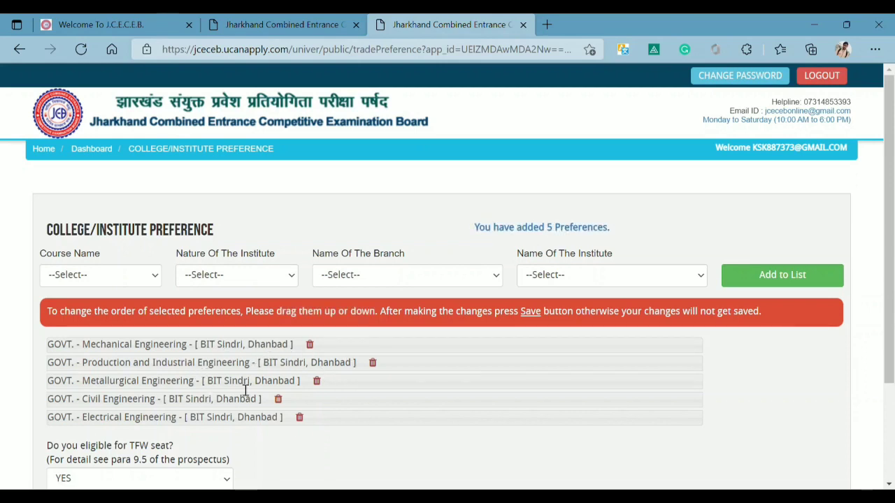
- Drag Metallurgical Engineering down so the order is Mechanical, Production, Civil, Electrical, Metallurgical
left_click_drag(283, 383, 260, 372)
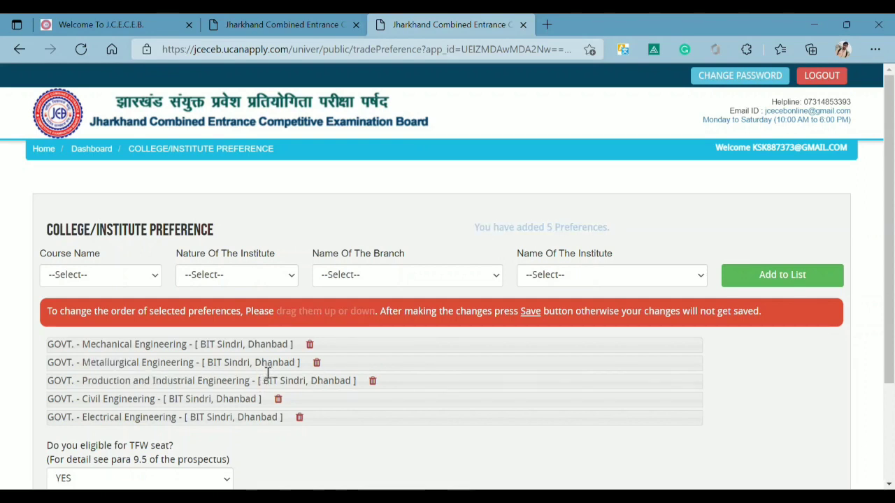
left_click_drag(269, 370, 214, 398)
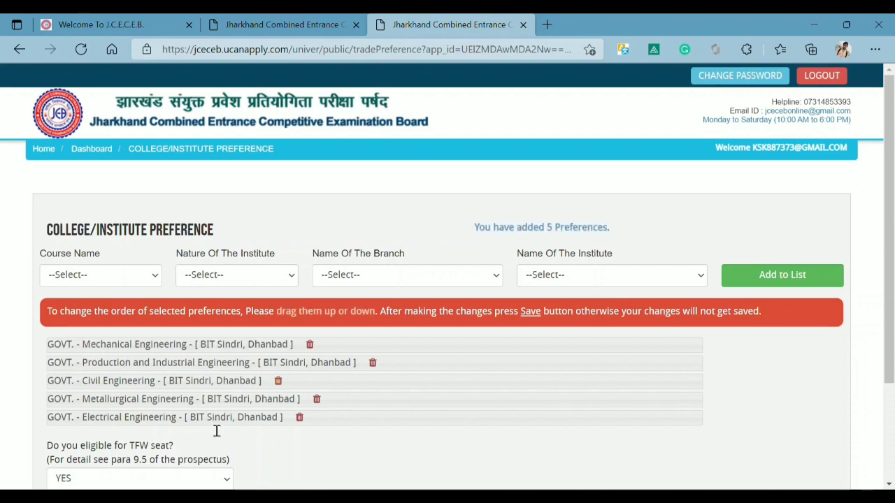
left_click_drag(209, 398, 205, 412)
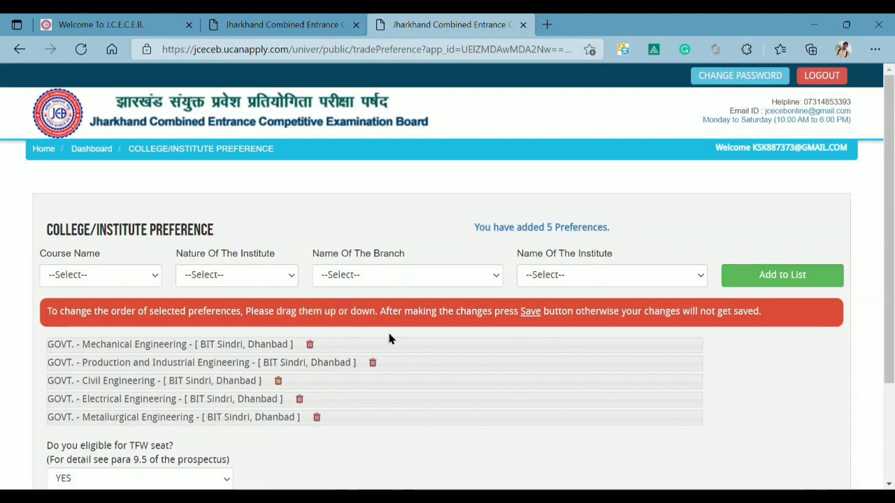
- Add P.P.P. FREE Mechanical Engineering at Dumka, Chaibasa and Ramgarh Engineering Colleges
left_click(82, 278)
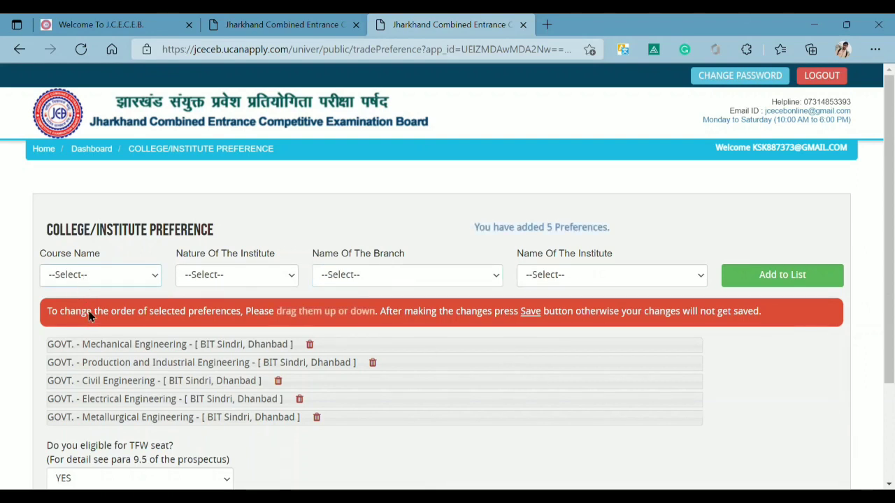
left_click(88, 316)
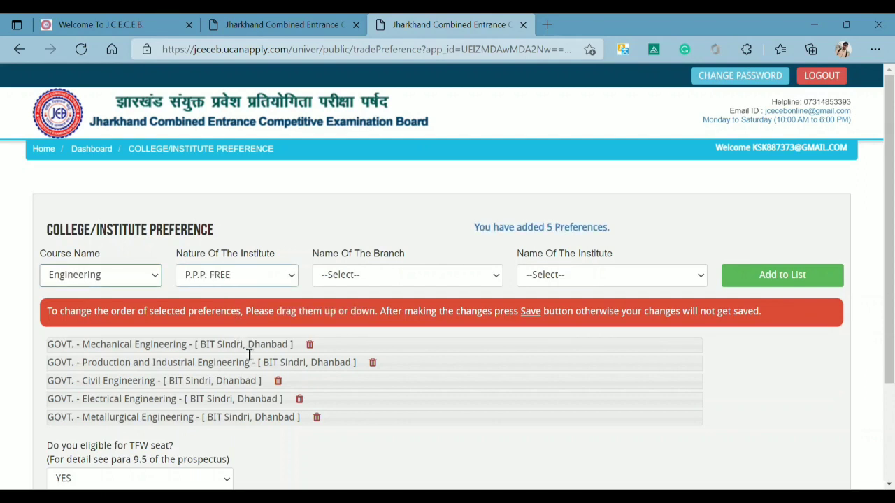
left_click(389, 279)
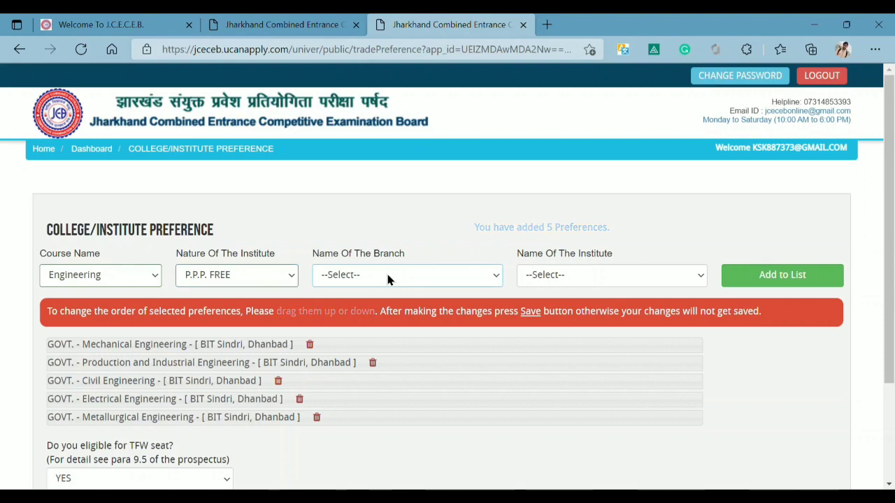
left_click(369, 360)
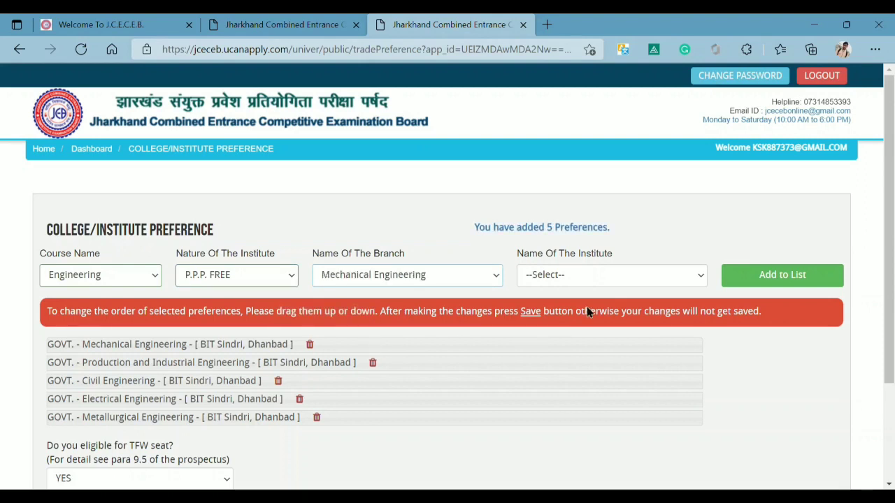
left_click(385, 321)
left_click(785, 281)
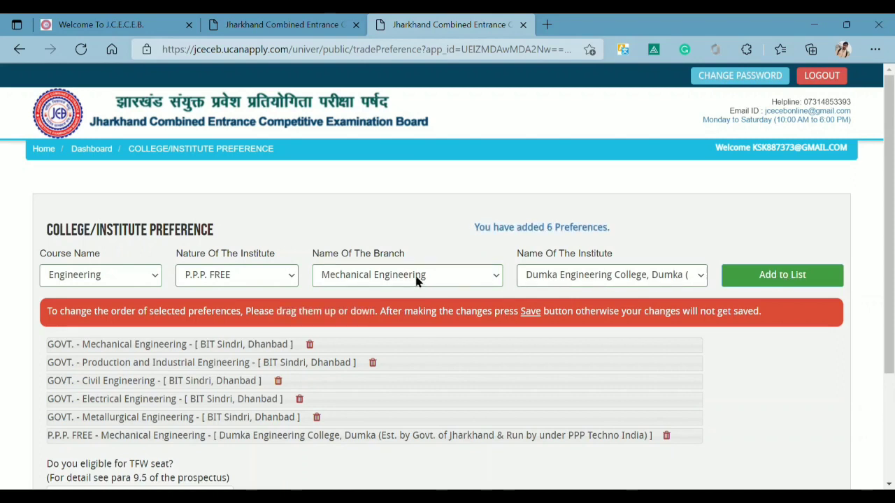
left_click(537, 329)
left_click(760, 285)
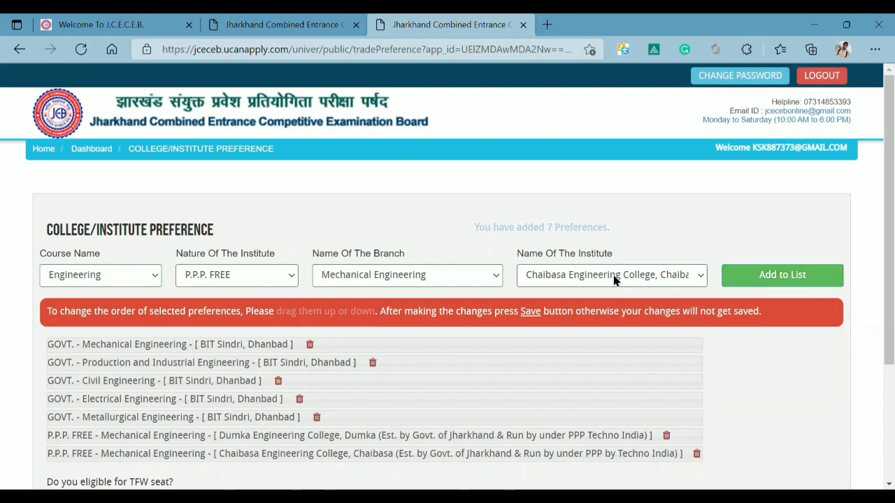
left_click(569, 335)
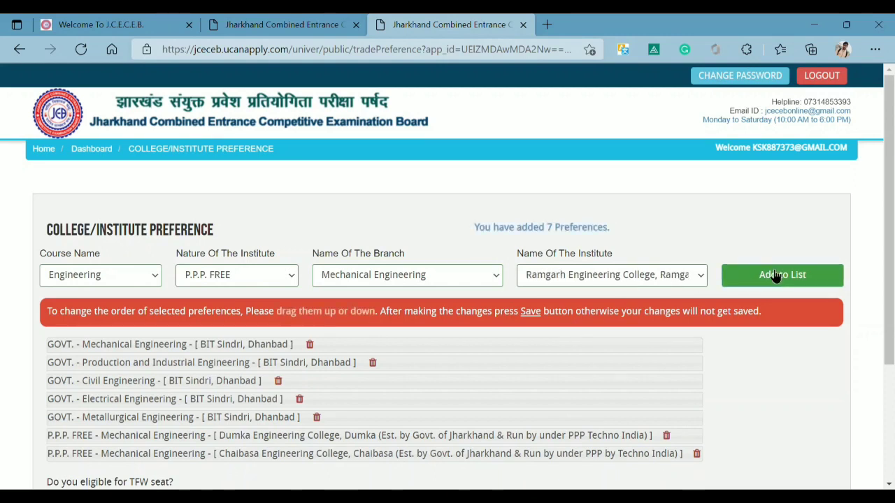
left_click(769, 276)
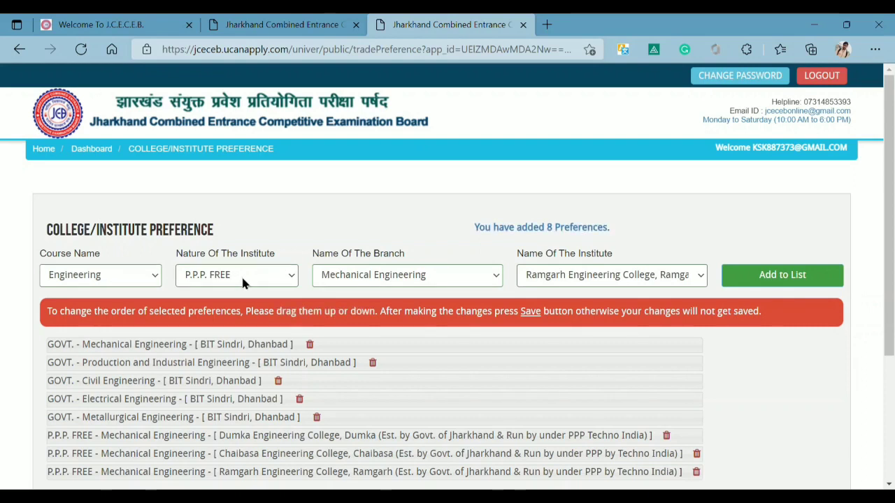
- Add P.P.P. PAYMENT Electrical Engineering at Ramgarh Engineering College
left_click(231, 341)
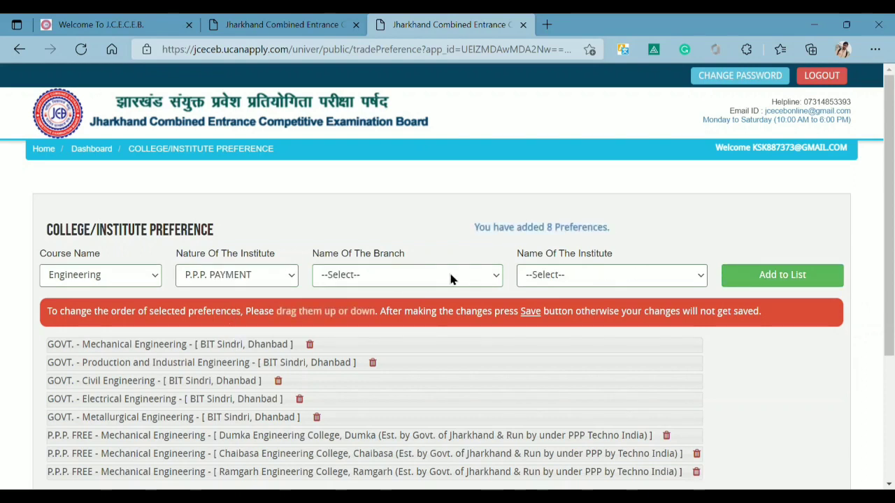
left_click(406, 361)
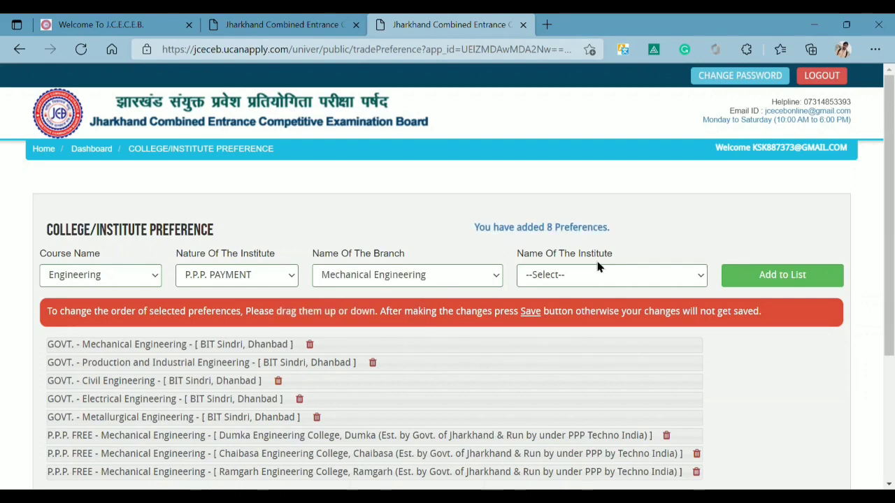
left_click(428, 323)
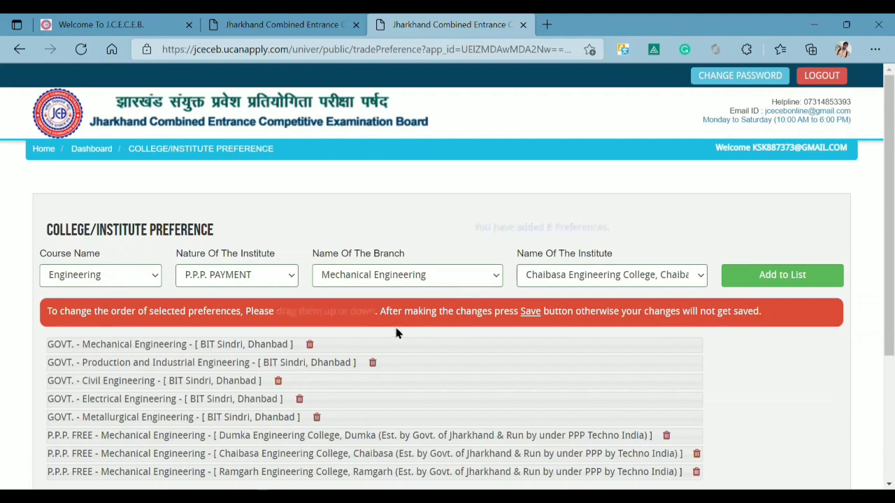
left_click(400, 334)
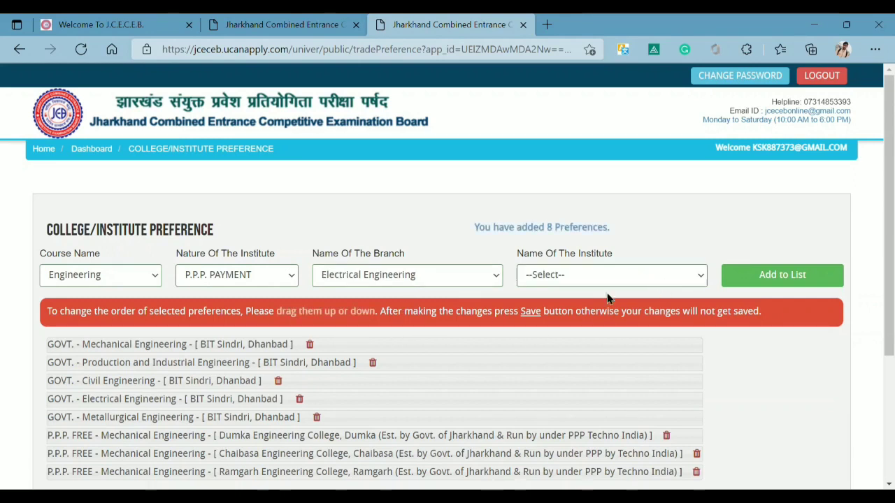
left_click(496, 330)
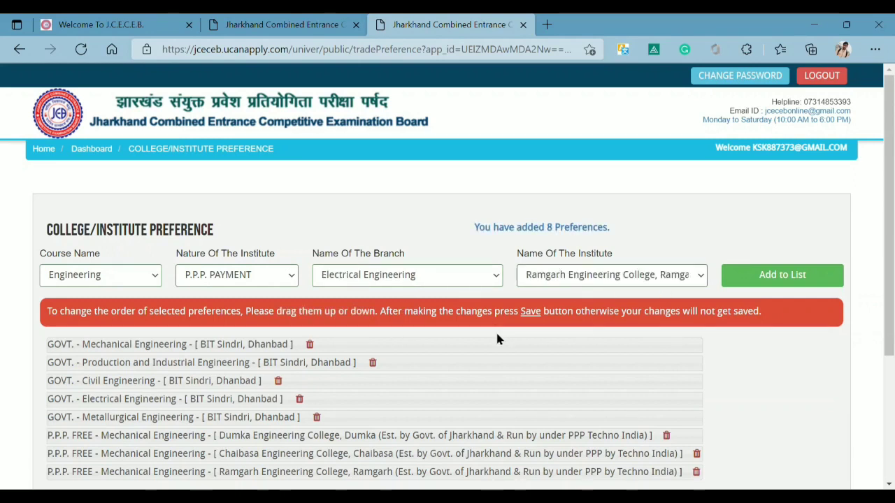
left_click(793, 276)
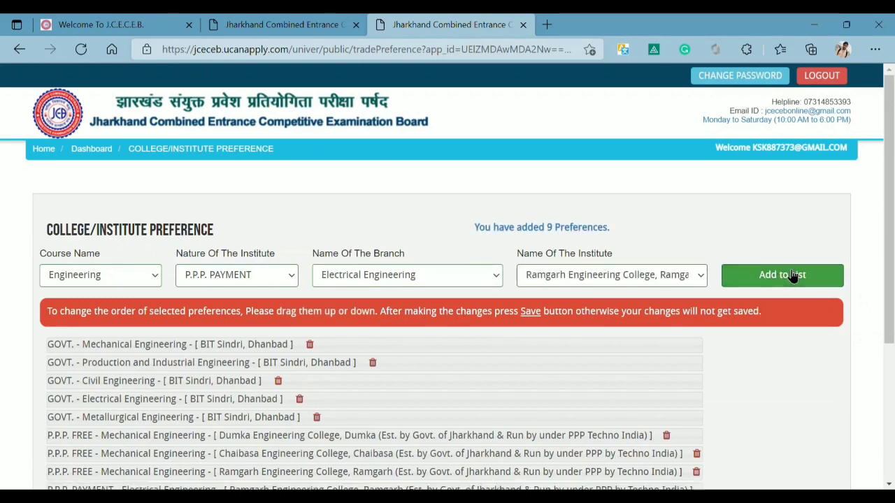
left_click(248, 274)
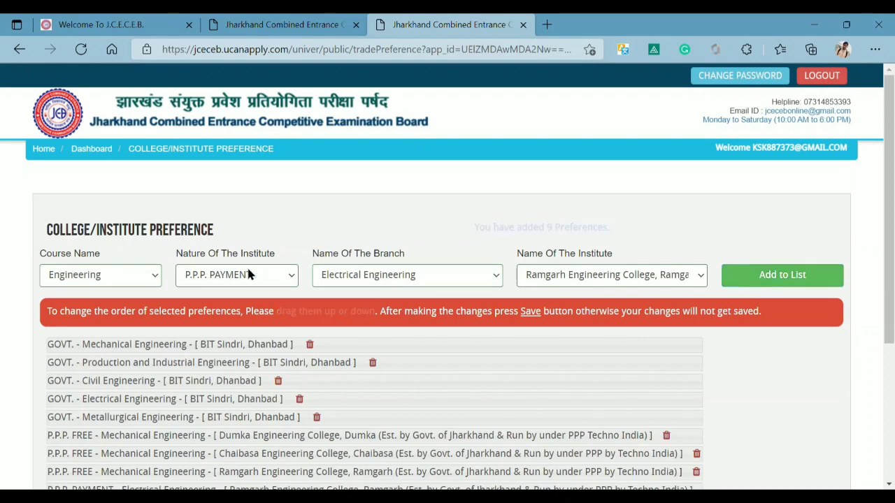
left_click(227, 327)
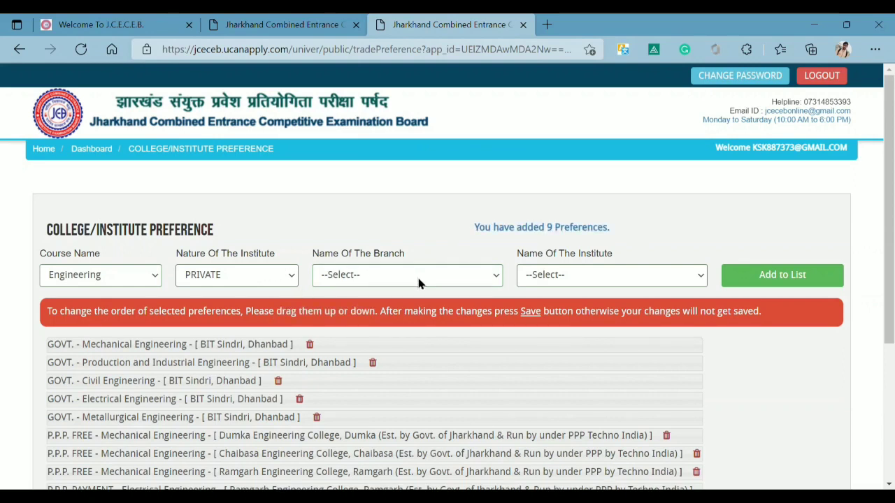
- Add PRIVATE Mechanical Engineering at Nilai Education Trust, Ranchi and B.A. College, Jamshedpur, totalling 11
left_click(390, 359)
scroll(590, 279, "down", 1)
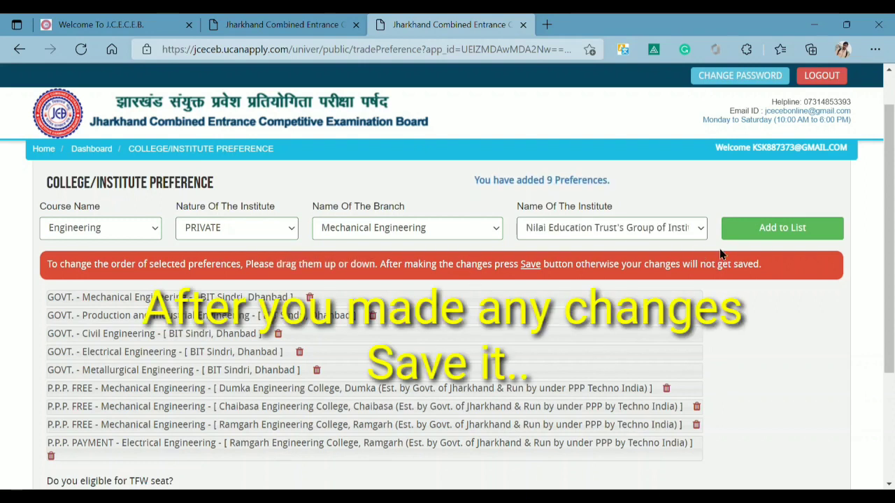
left_click(776, 227)
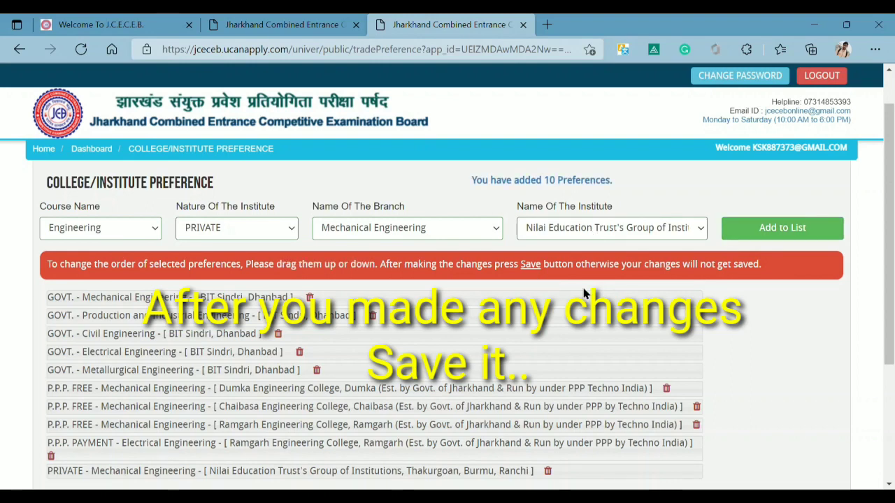
left_click(769, 231)
scroll(567, 333, "down", 3)
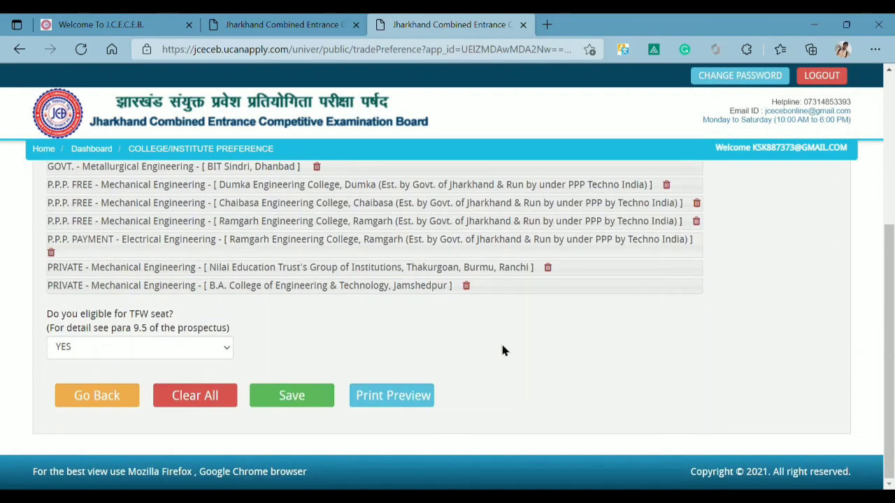
- Save all 11 preferences, then delete the B.A. College, Nilai, both Ramgarh and Chaibasa choices
left_click(302, 398)
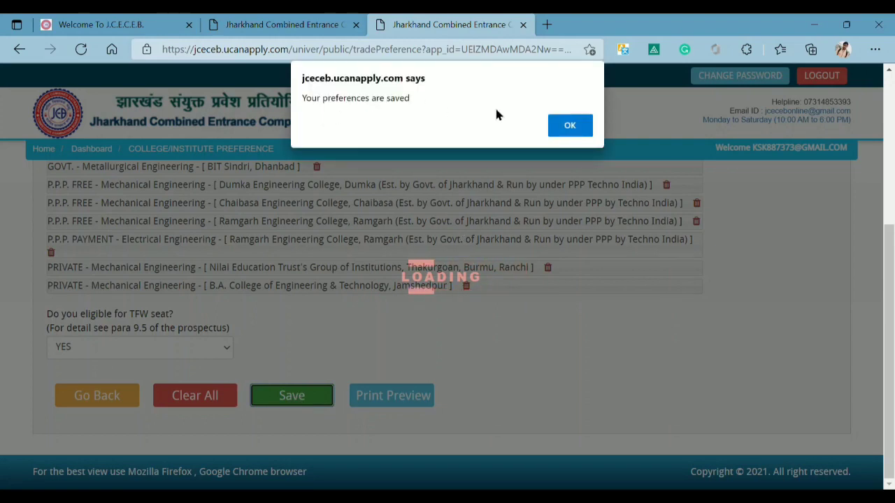
left_click(570, 126)
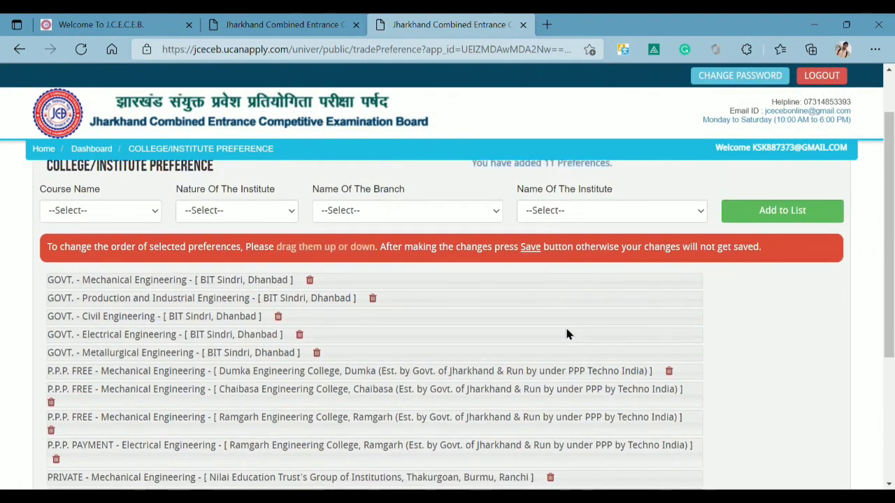
scroll(665, 334, "down", 2)
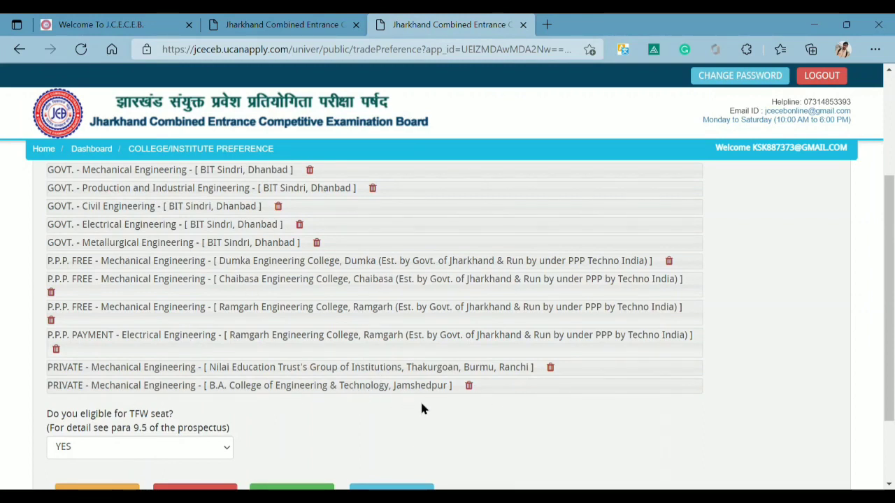
left_click(469, 386)
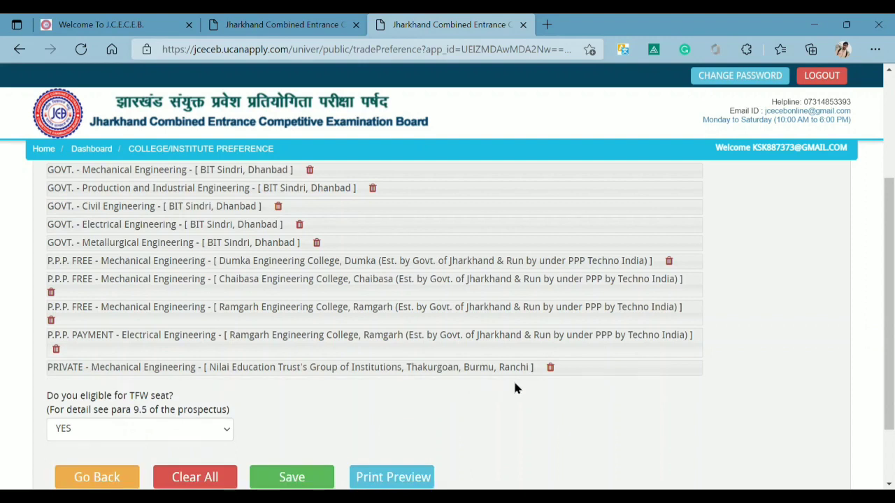
left_click(550, 368)
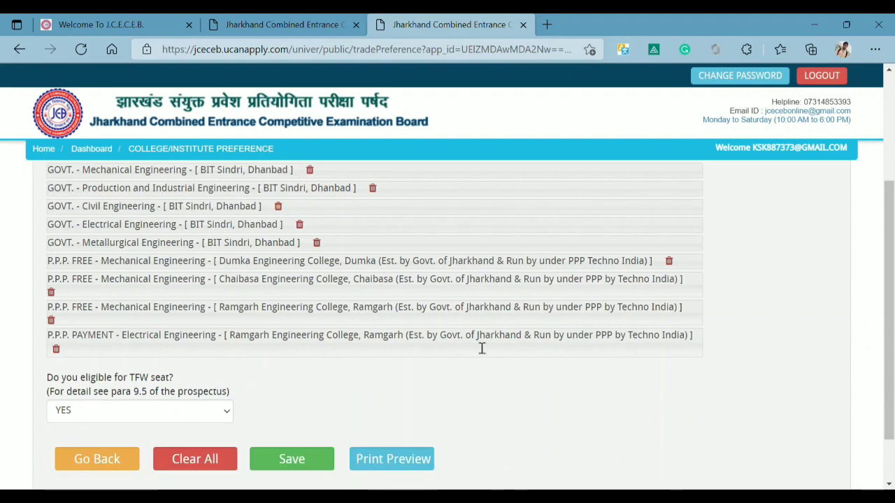
left_click(57, 349)
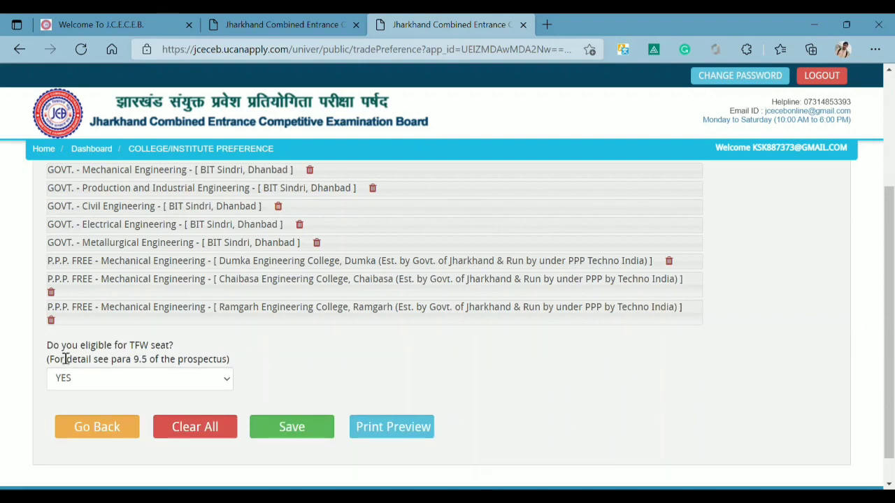
left_click(51, 321)
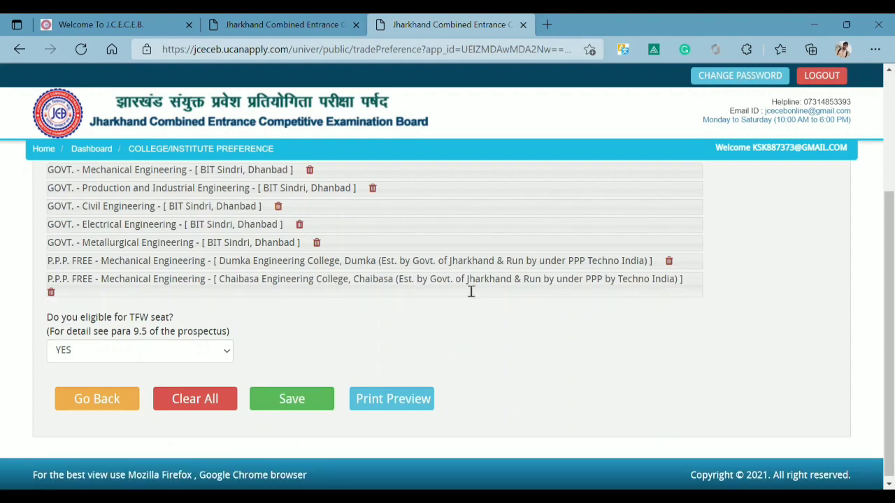
left_click(51, 293)
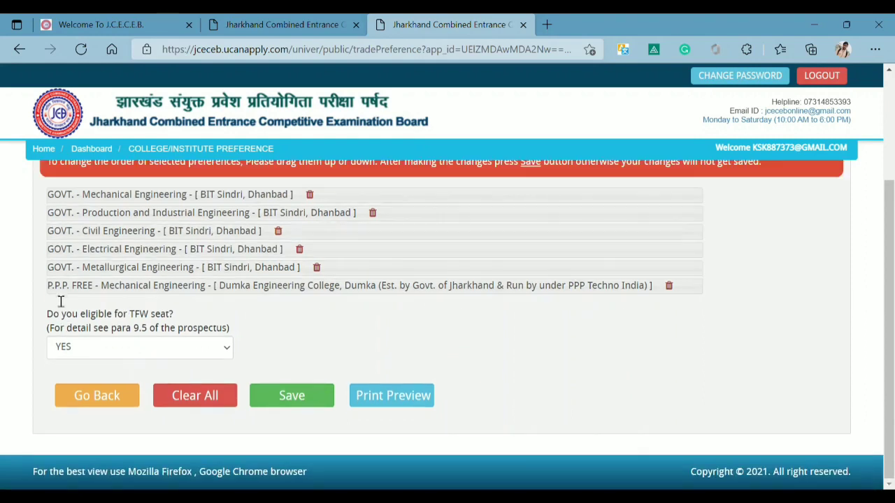
- Drop Dumka, put Metallurgical above Electrical Engineering, and save the five BIT Sindri preferences
left_click(670, 286)
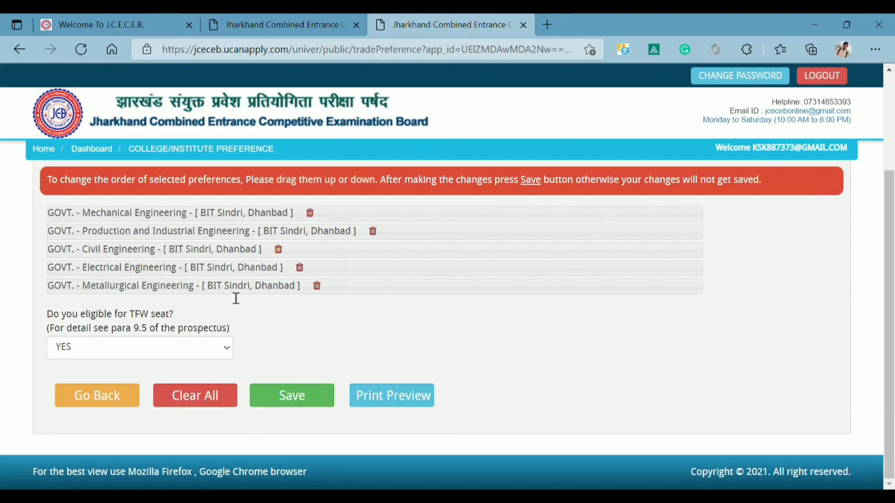
left_click_drag(149, 289, 148, 272)
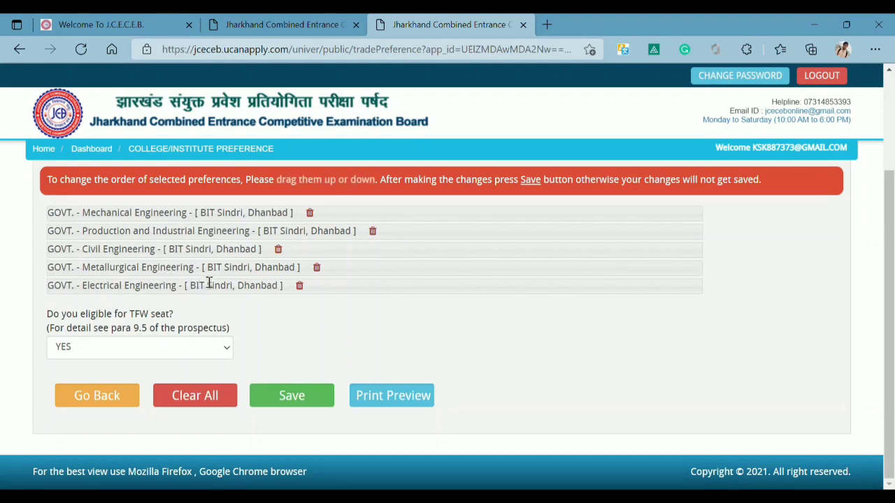
left_click(293, 397)
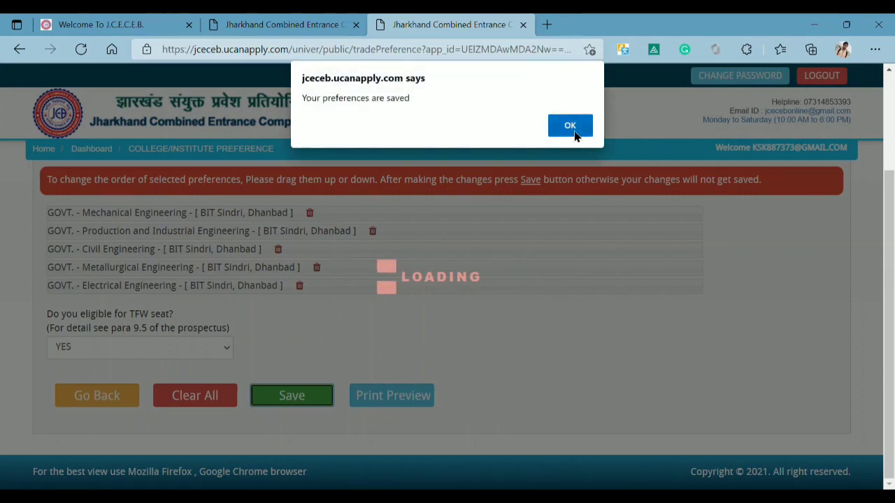
left_click(573, 129)
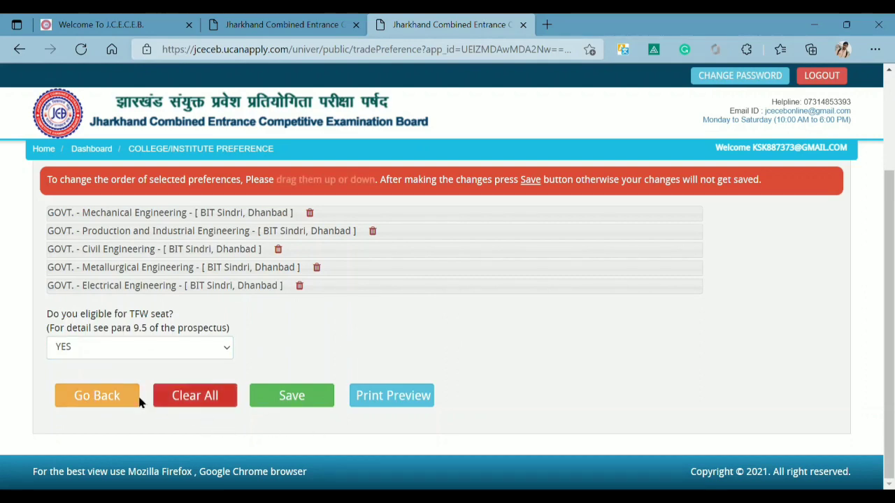
left_click(97, 396)
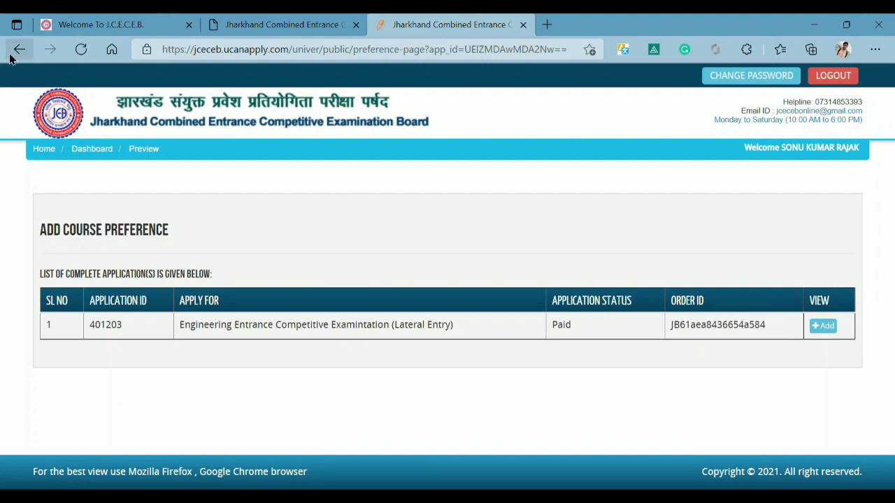
- Go back to the portal dashboard, then close the counselling portal tab
left_click(46, 154)
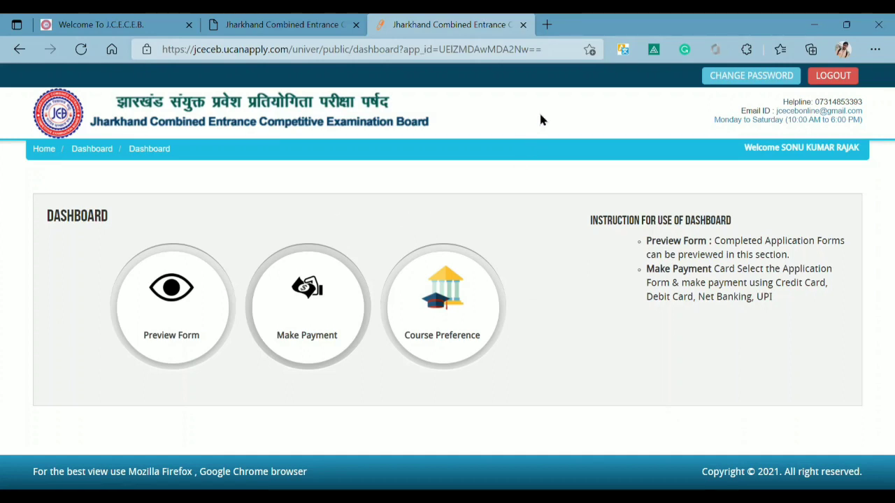
left_click(523, 26)
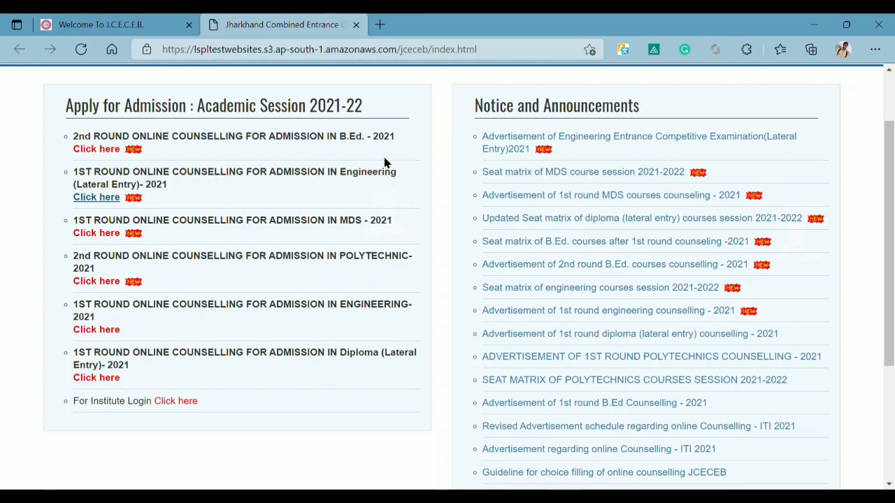
- Close the admissions tab and browse the jceceb.jharkhand.gov.in homepage, ending back at the top
scroll(275, 93, "up", 1)
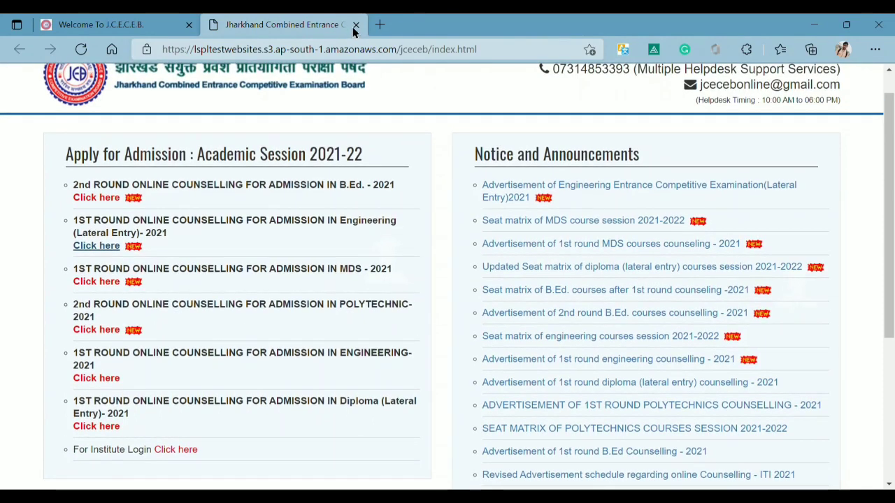
left_click(356, 25)
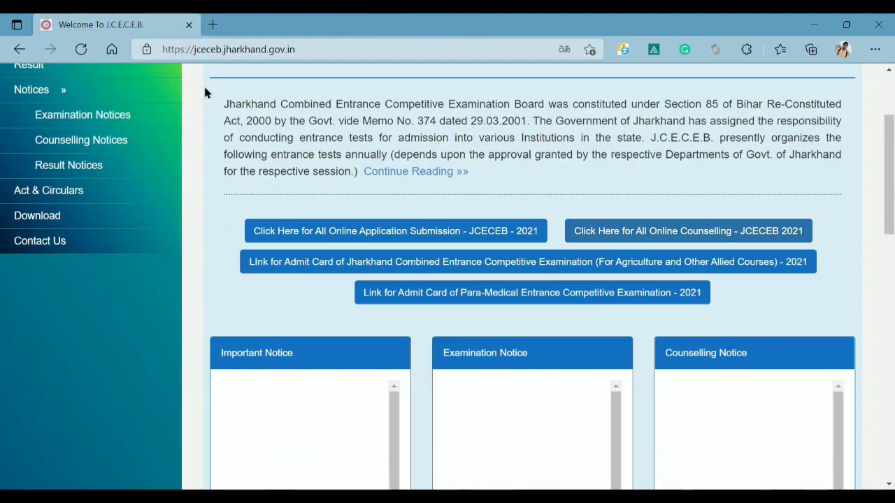
scroll(467, 181, "up", 2)
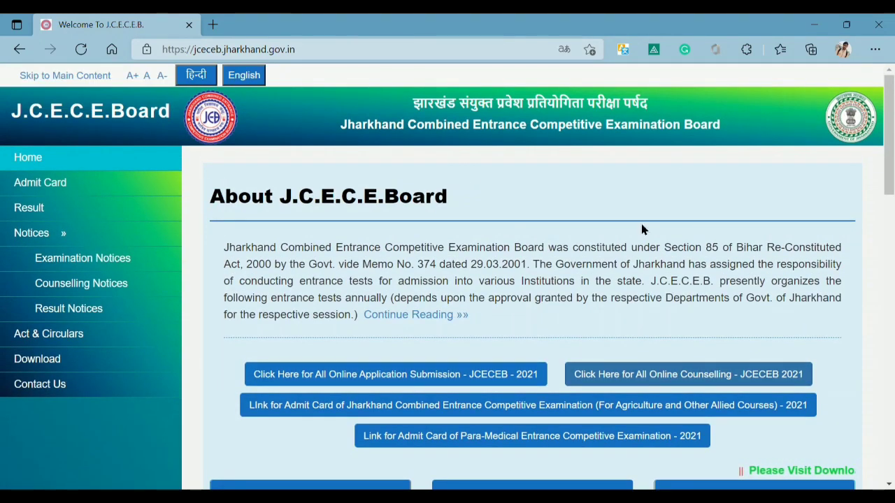
scroll(625, 261, "down", 3)
scroll(622, 260, "down", 4)
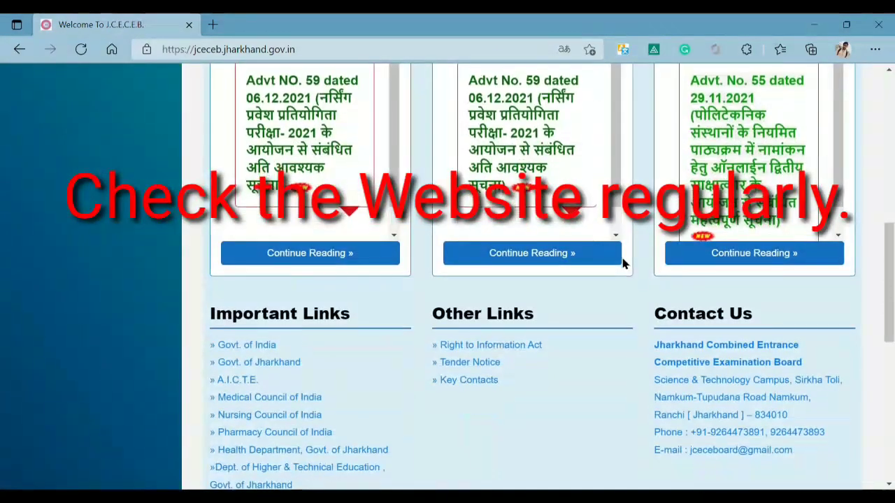
scroll(619, 263, "up", 2)
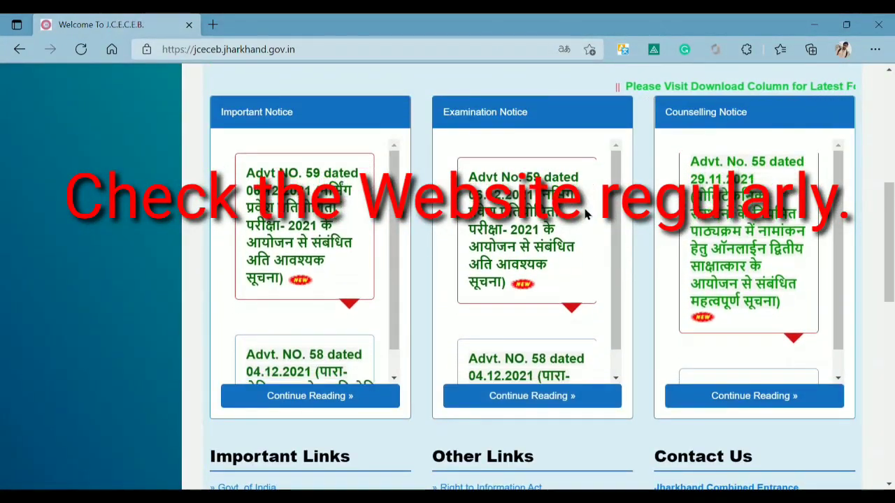
scroll(627, 223, "down", 5)
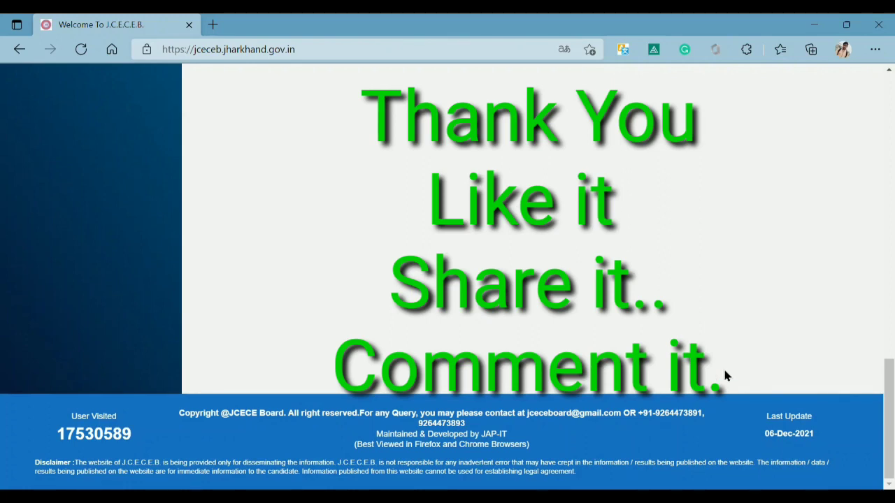
scroll(640, 309, "up", 10)
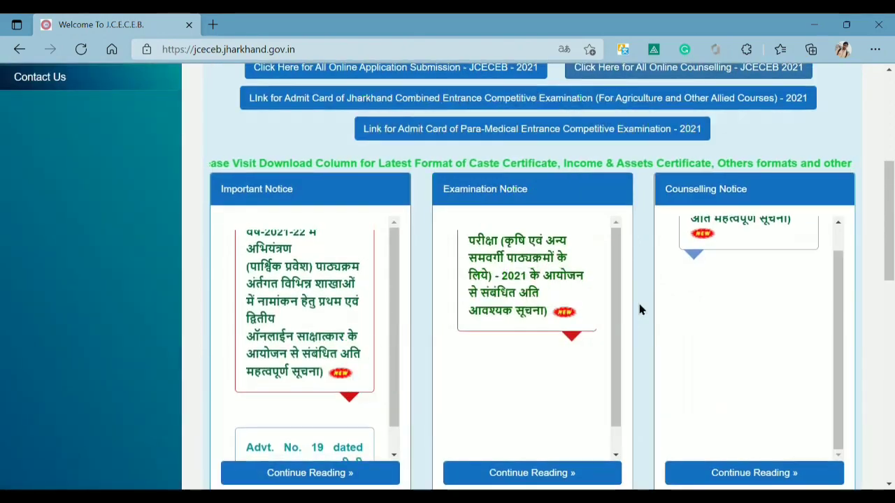
scroll(640, 309, "up", 4)
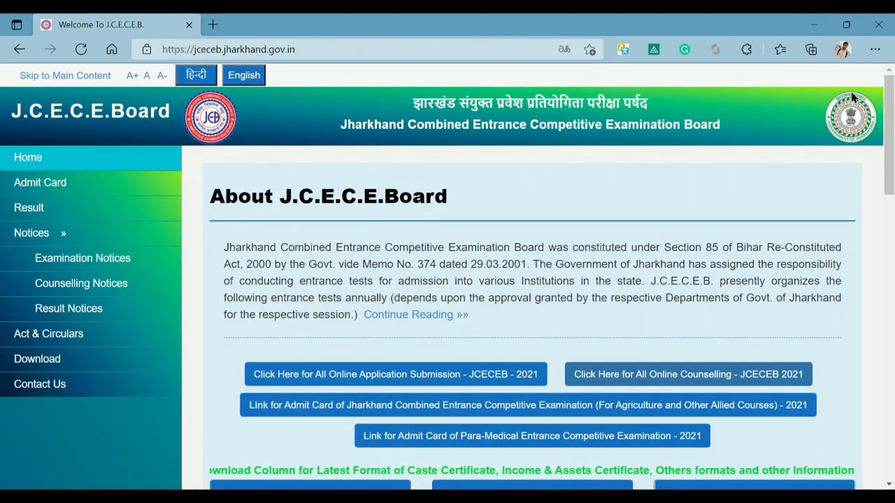